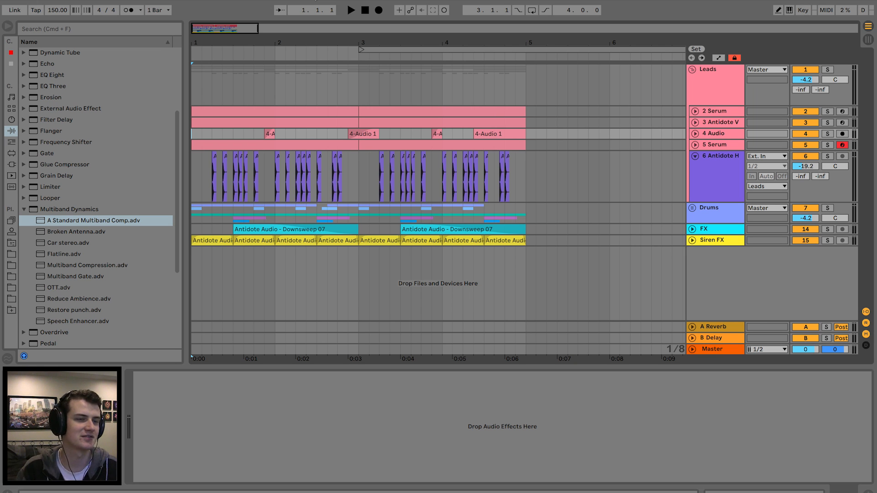
# Play the arrangement, view the LD Glass Pluck preset in Serum on track 2, and solo that track.
pyautogui.press('space')
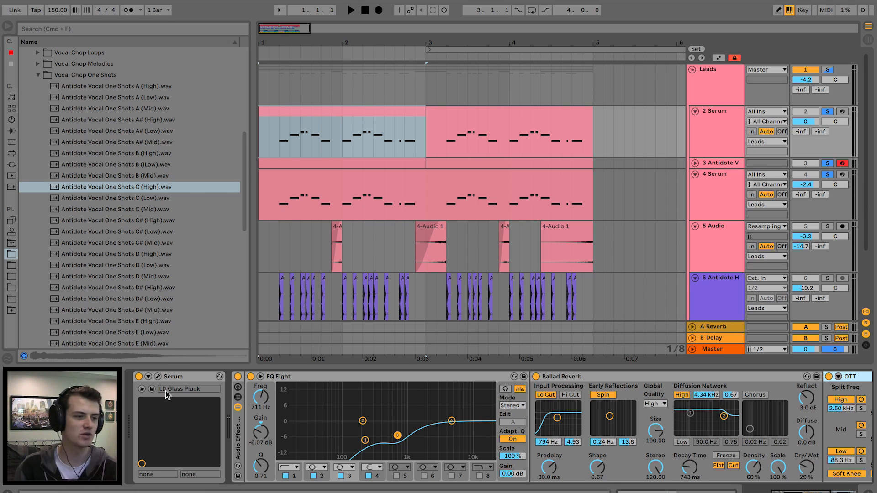
pyautogui.click(158, 376)
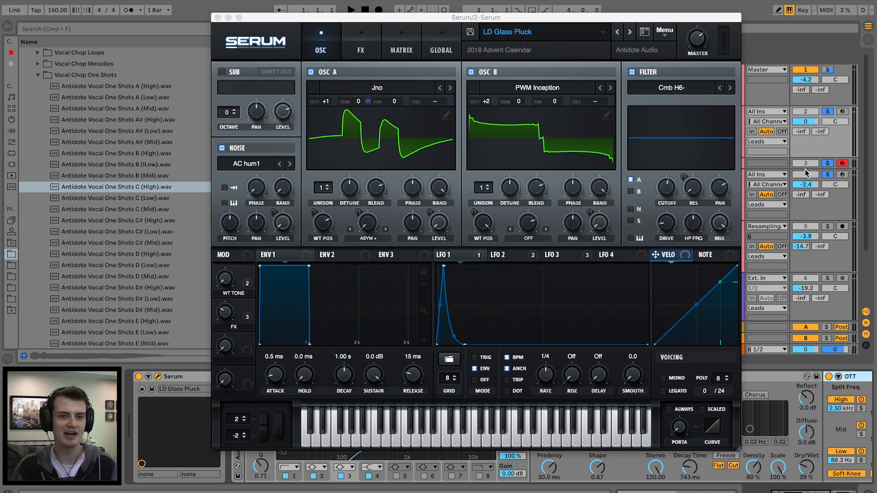
pyautogui.click(829, 112)
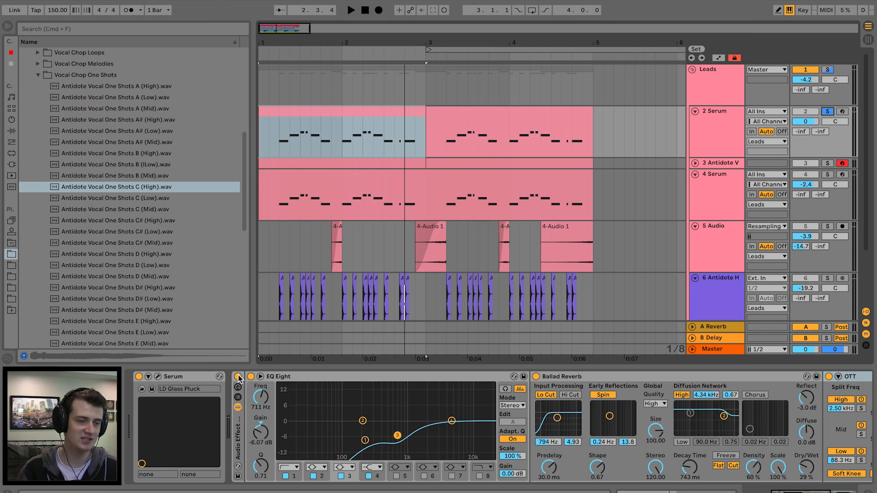
# Audition track 2 Serum with its audio effect rack bypassed and with the rack switched back on.
pyautogui.click(238, 375)
pyautogui.press('space')
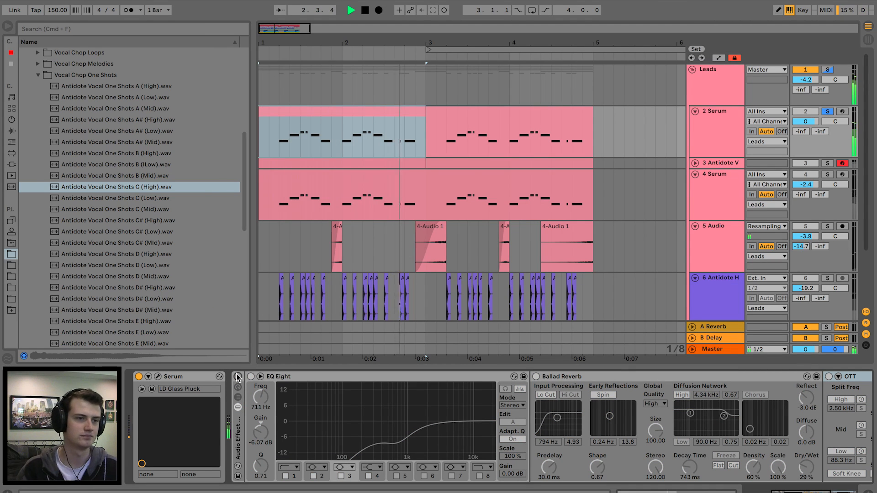
pyautogui.click(238, 376)
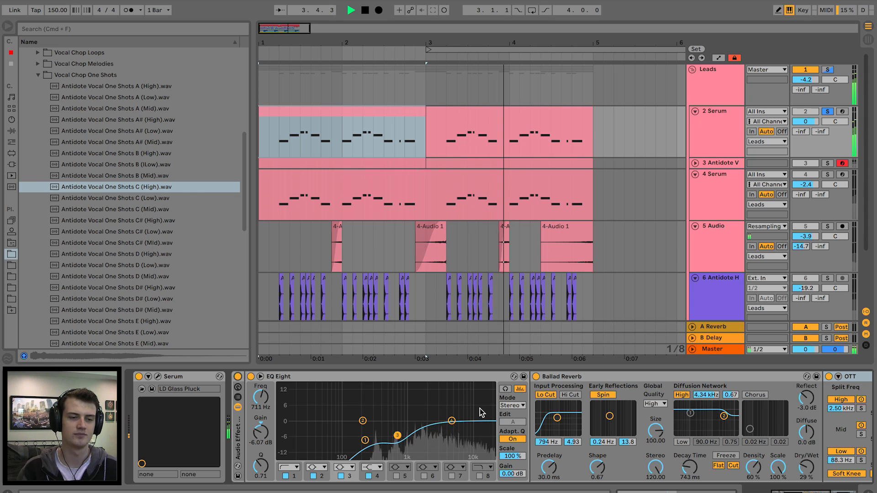
pyautogui.hscroll(10, 480, 408)
pyautogui.hscroll(-10, 479, 408)
pyautogui.press('space')
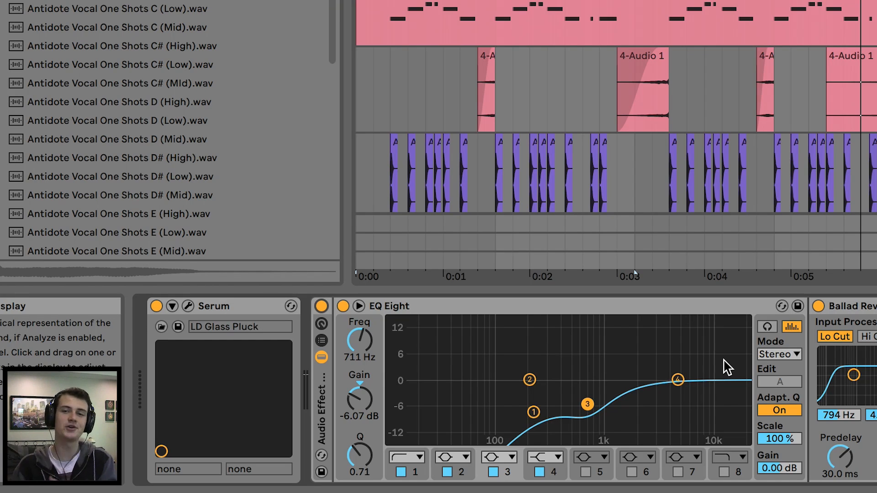
# Examine the Ballad Reverb and OTT effects on track 2 Serum and play the soloed track.
pyautogui.hscroll(10, 457, 406)
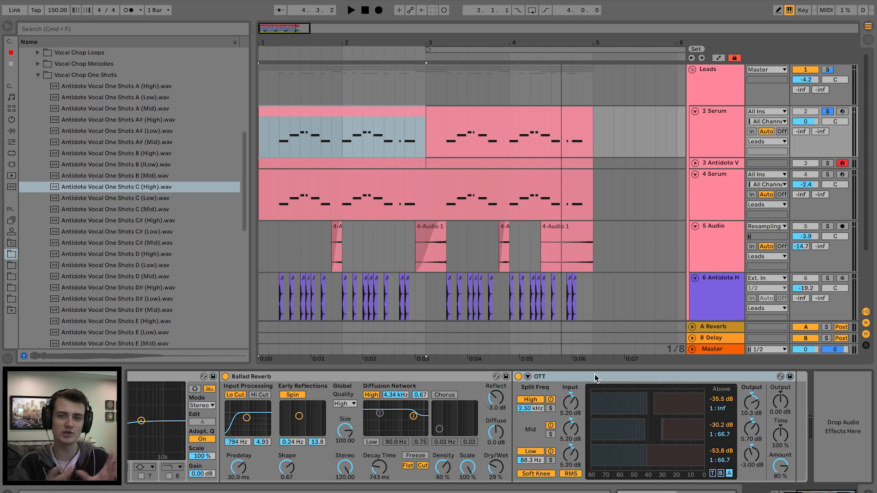
pyautogui.press('space')
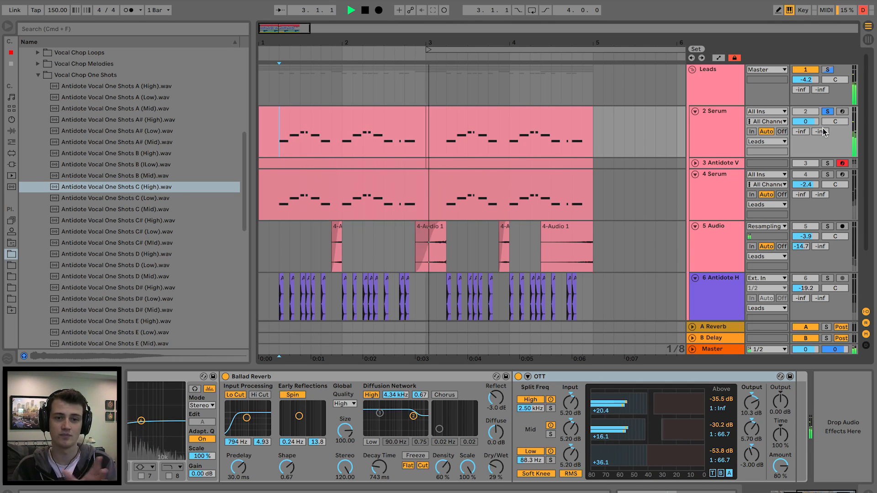
pyautogui.press('space')
pyautogui.press('b')
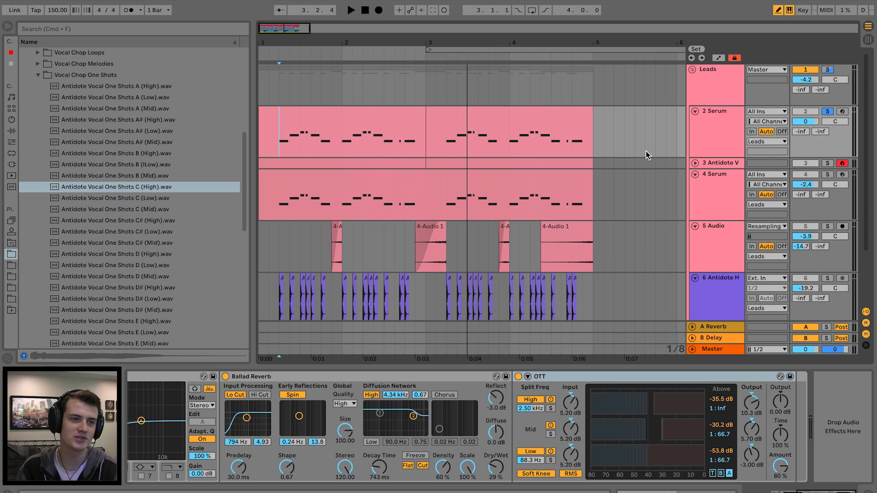
# Examine the sampler and effects chain on vocal one-shot track 3, and solo the track to audition it.
pyautogui.click(405, 149)
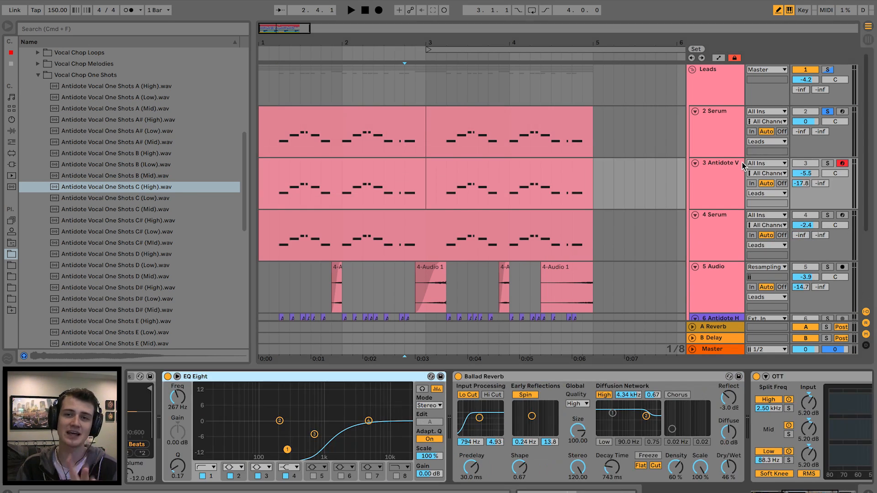
pyautogui.hscroll(5, 346, 377)
pyautogui.hscroll(-8, 345, 377)
pyautogui.click(827, 164)
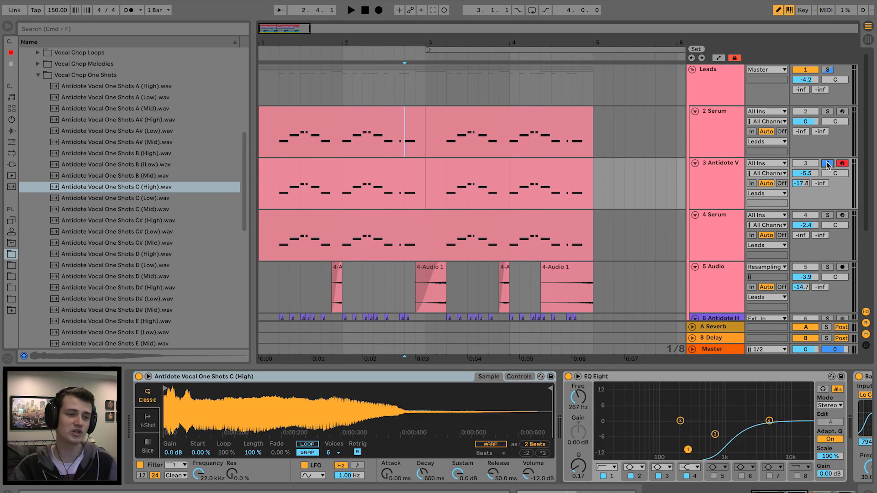
pyautogui.press('space')
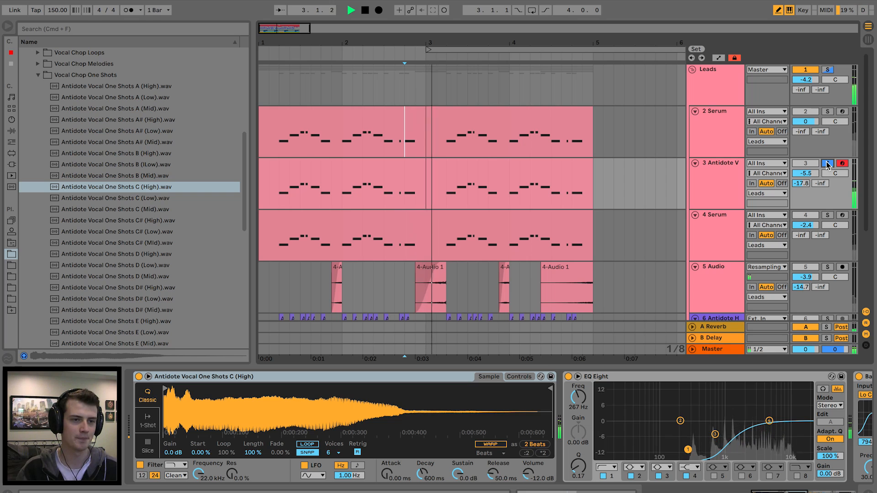
pyautogui.press('space')
# Solo track 2 Serum alongside vocal track 3 and play both layers from the start.
pyautogui.keyDown('super'); pyautogui.click(827, 111); pyautogui.keyUp('super')
pyautogui.click(323, 114)
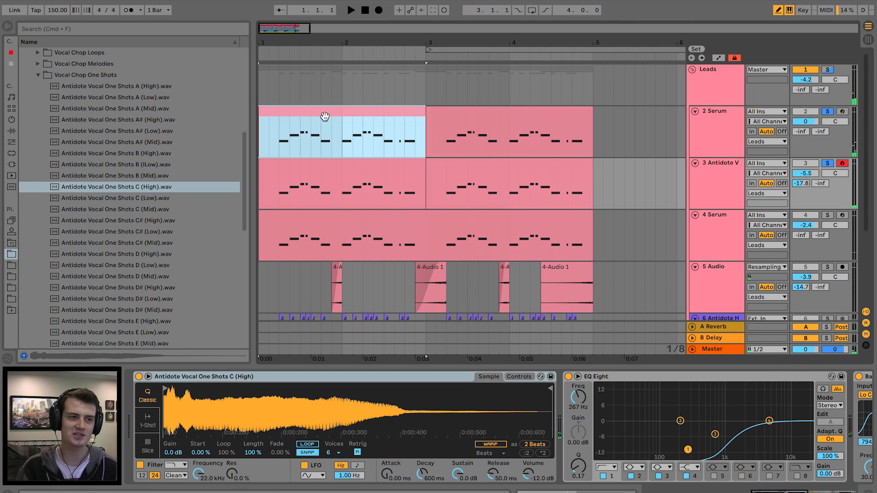
pyautogui.press('space')
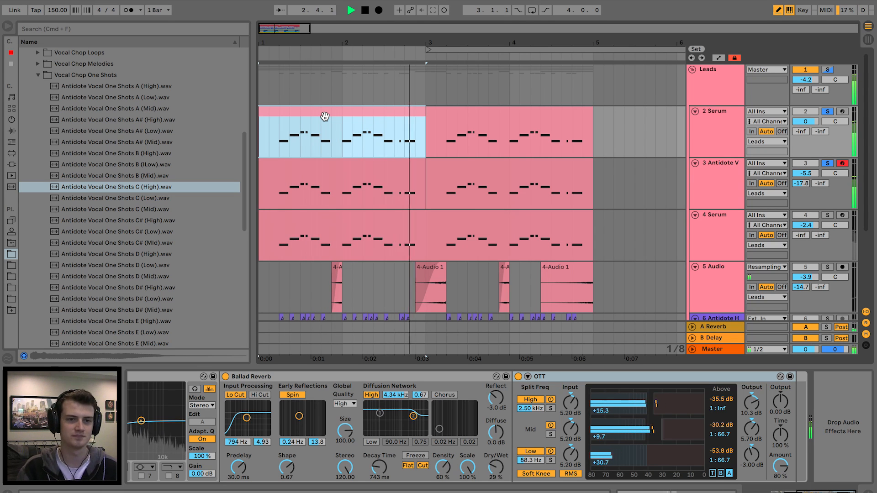
pyautogui.press('space')
# Solo only track 2 Serum and play its melody from the start.
pyautogui.click(827, 215)
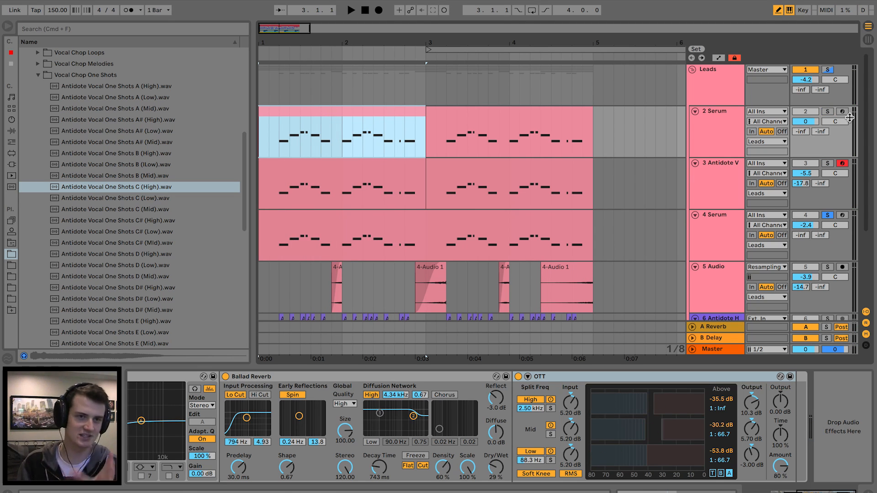
pyautogui.click(721, 114)
pyautogui.click(827, 111)
pyautogui.press('space')
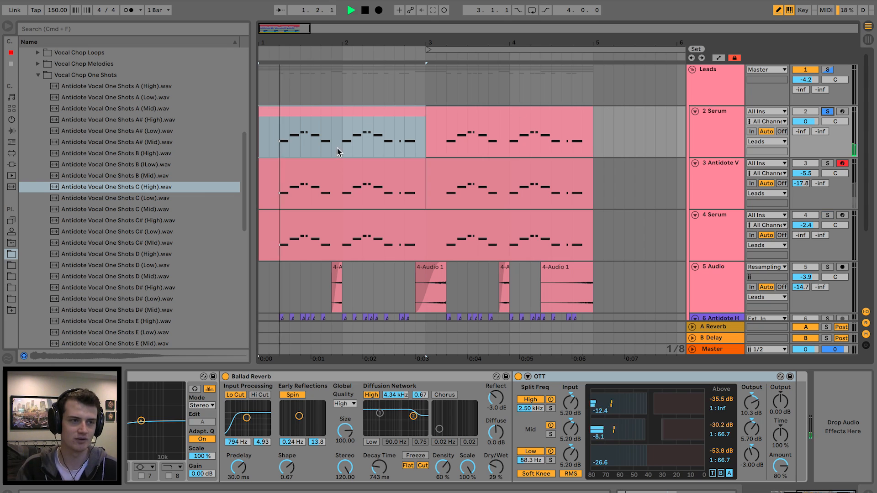
pyautogui.press('space')
# Audition the track 4 Serum layer by itself and combined with tracks 2 and 3, examining its effects chain.
pyautogui.click(827, 215)
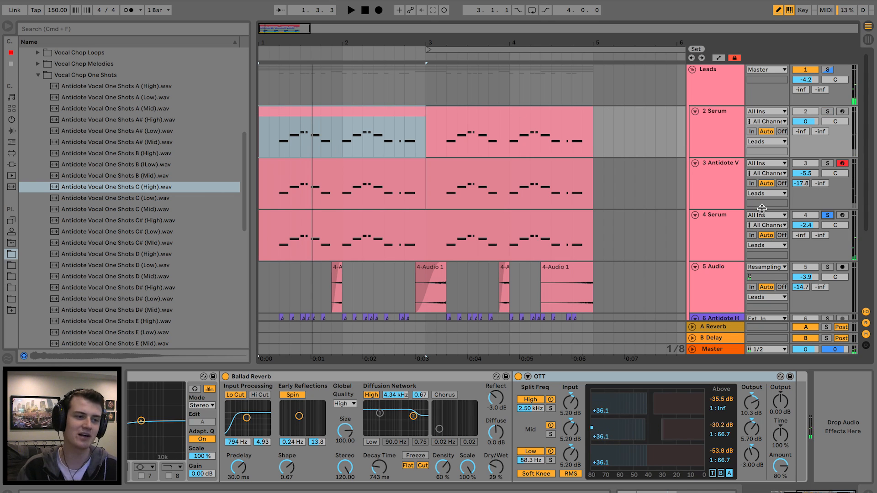
pyautogui.click(290, 247)
pyautogui.press('space')
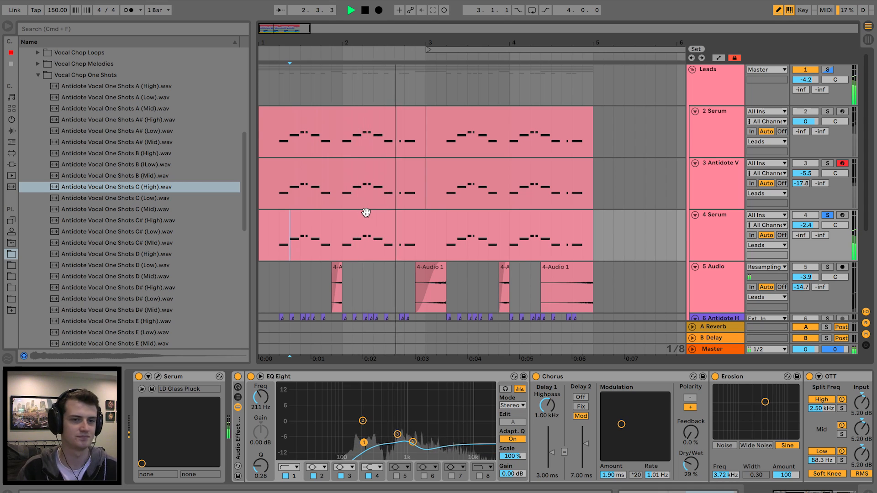
pyautogui.press('space')
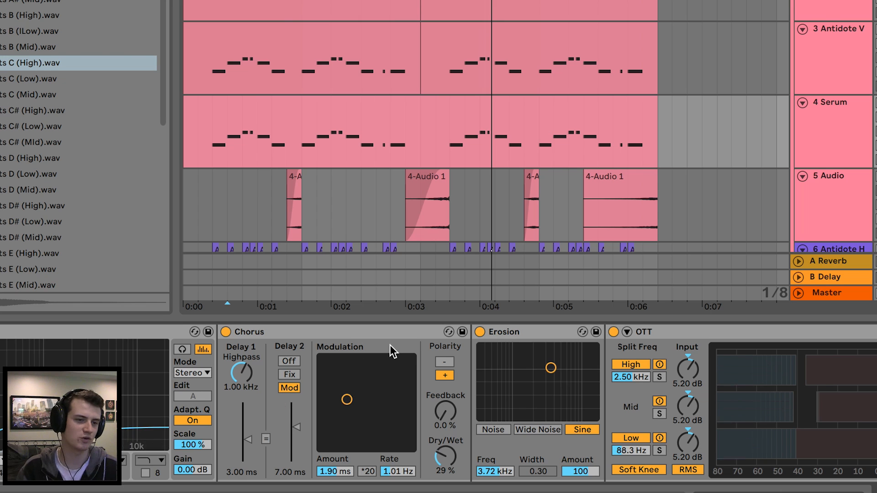
pyautogui.hscroll(2, 404, 386)
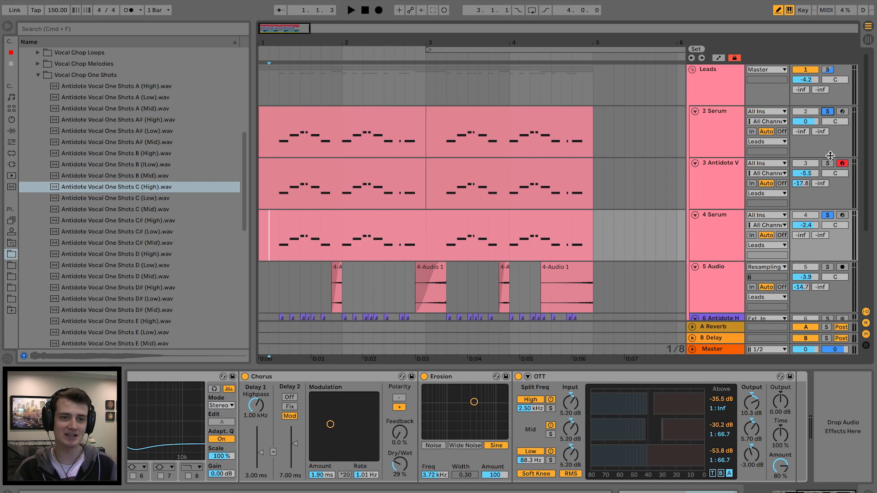
pyautogui.press('space')
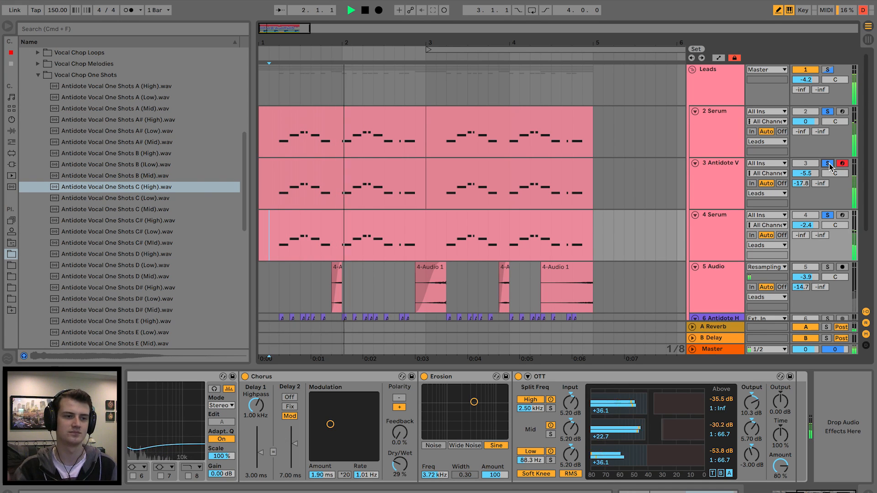
pyautogui.press('space')
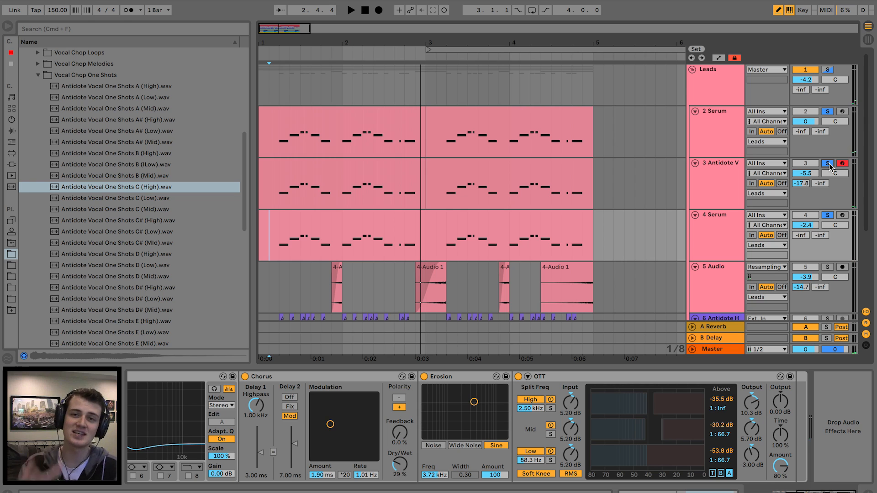
# Solo track 5 Audio and play its clips from 1.4.1.
pyautogui.scroll(-1, 510, 140)
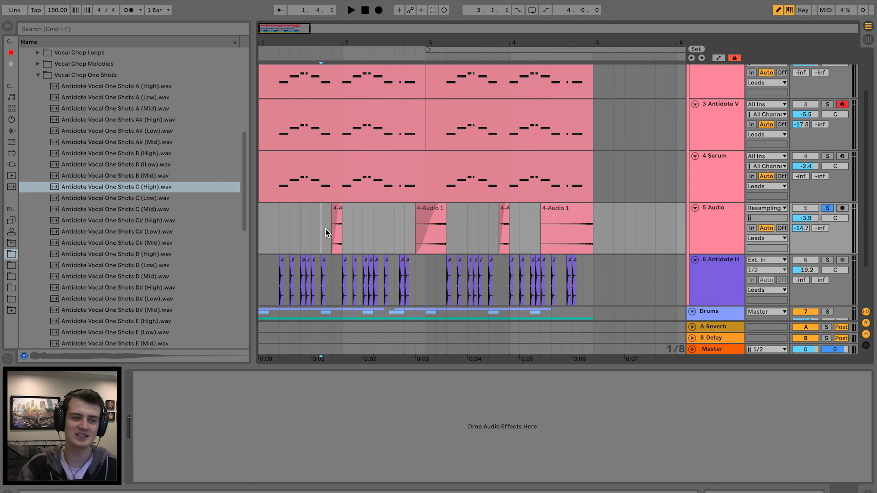
pyautogui.press('space')
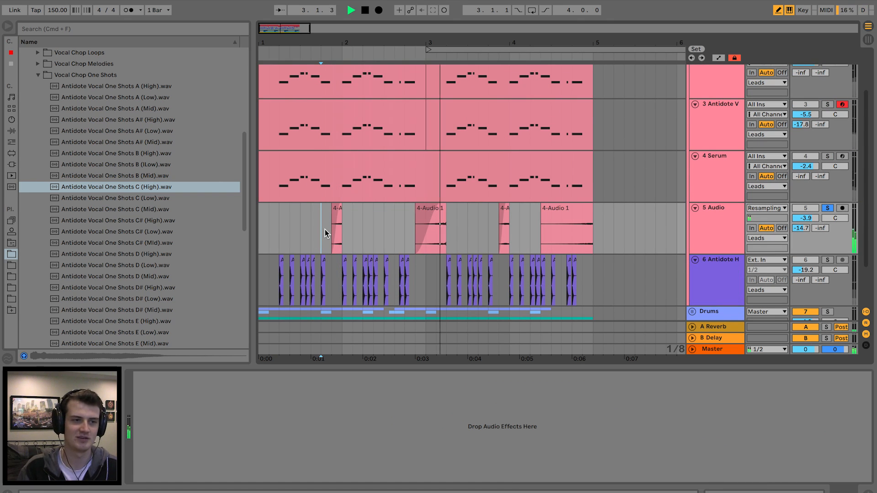
pyautogui.scroll(2, 491, 196)
pyautogui.press('space')
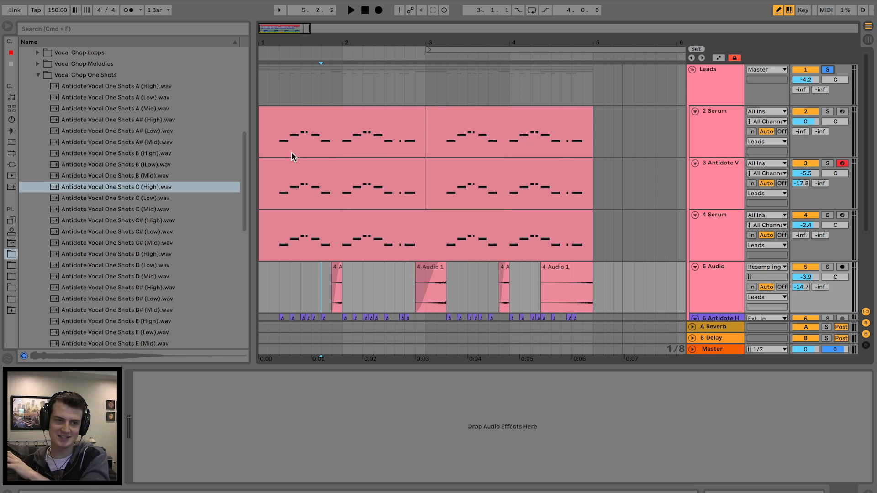
# Insert a new audio track directly below track 4 Serum.
pyautogui.scroll(-3, 708, 194)
pyautogui.click(708, 193)
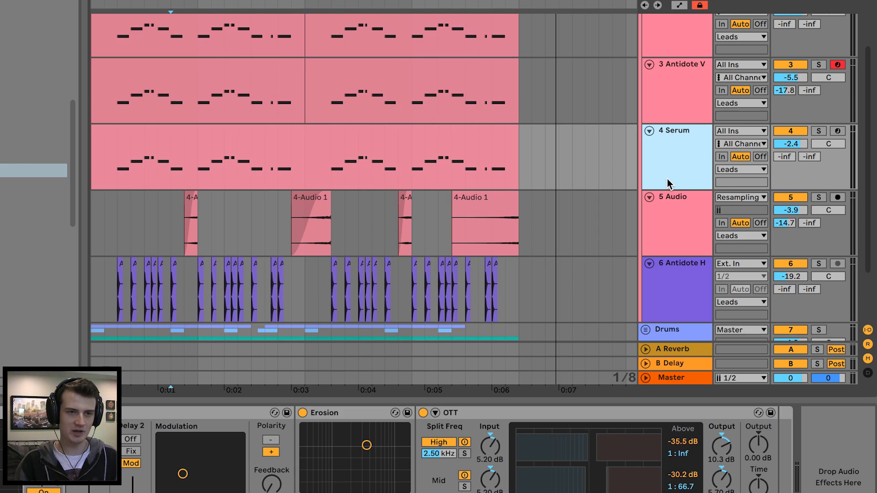
pyautogui.hotkey('ctrl', 't')
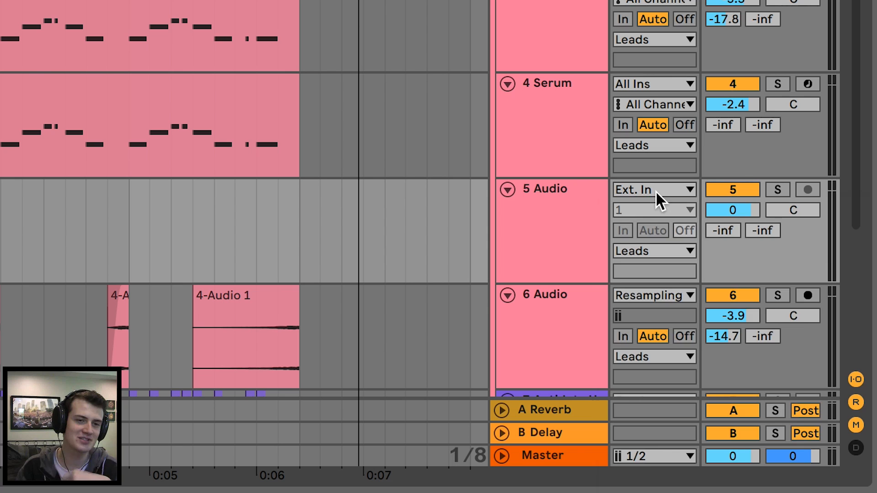
# Set the new audio track's input to Resampling and arm it for recording.
pyautogui.click(742, 211)
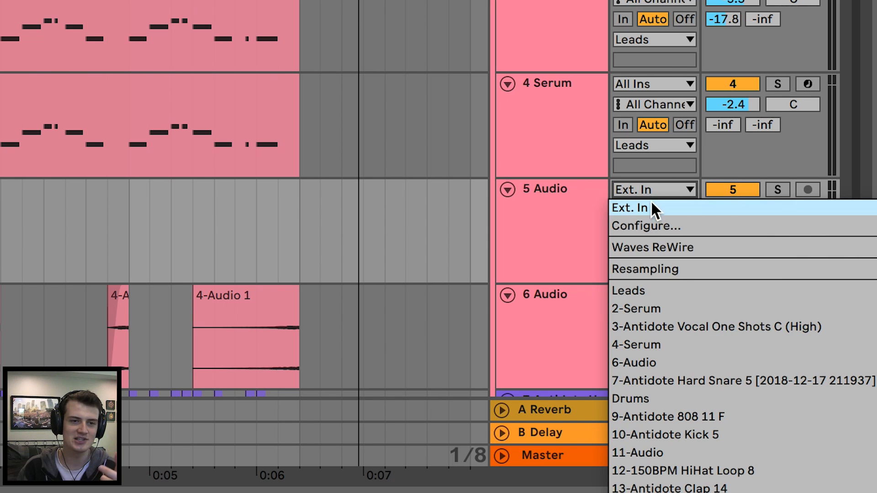
pyautogui.click(681, 269)
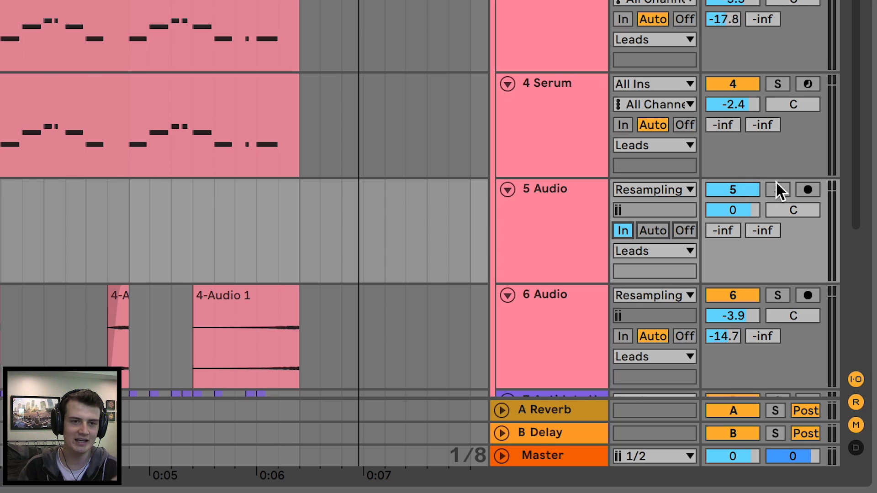
pyautogui.click(803, 191)
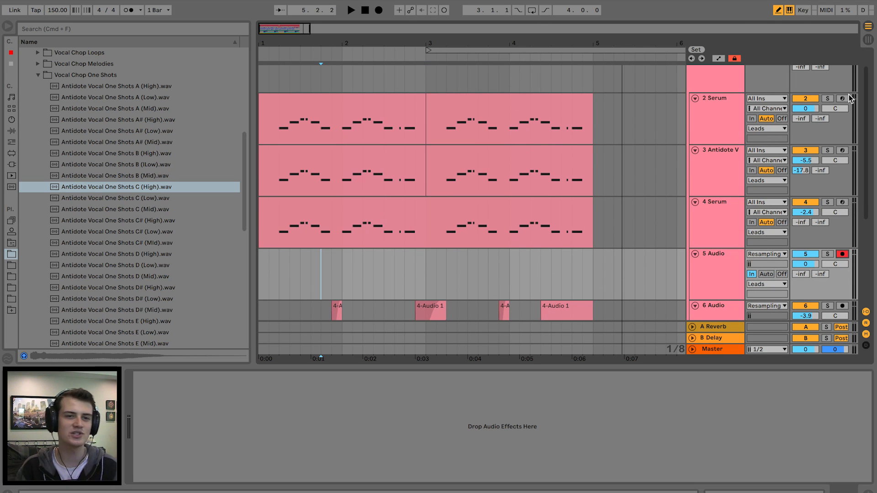
# Solo track 2 Serum and record its full melody from the start onto the new audio track 5.
pyautogui.click(828, 99)
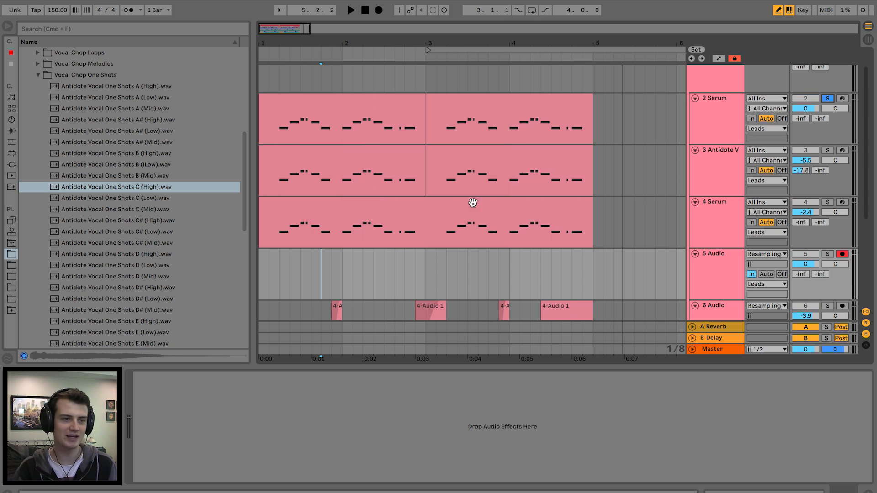
pyautogui.click(262, 274)
pyautogui.click(379, 10)
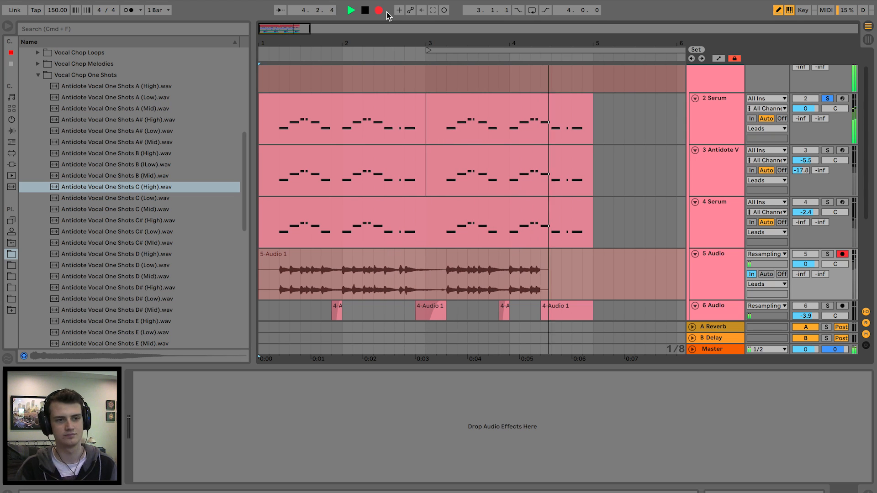
pyautogui.click(380, 11)
pyautogui.press('space')
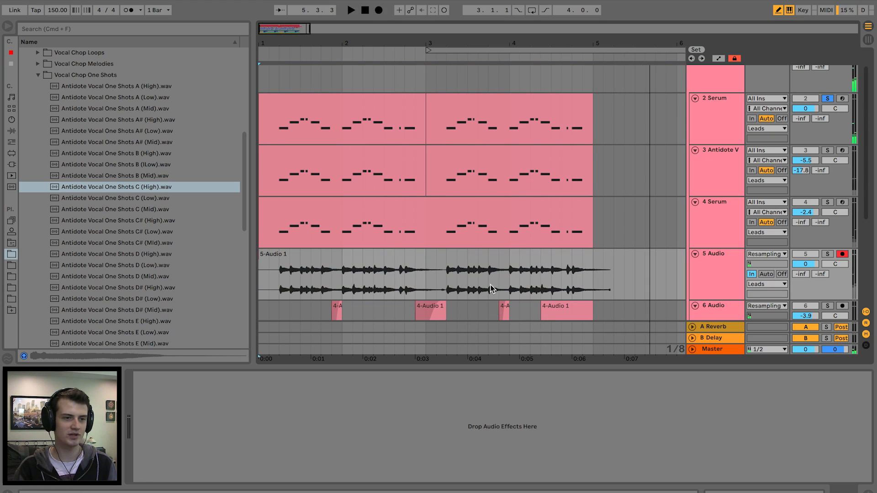
# Set audio track 5's monitoring to Auto, solo it, and lower its volume to -8.6 dB while playing the recording from 1.2.1.
pyautogui.click(767, 274)
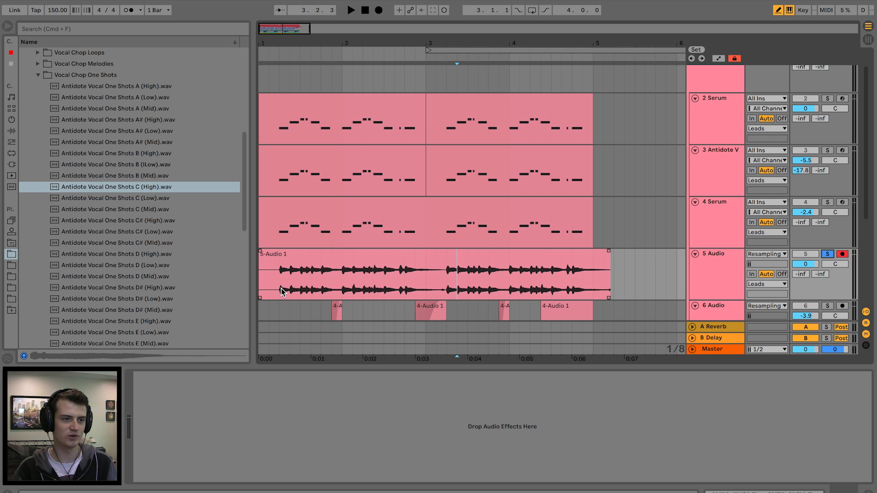
pyautogui.click(280, 290)
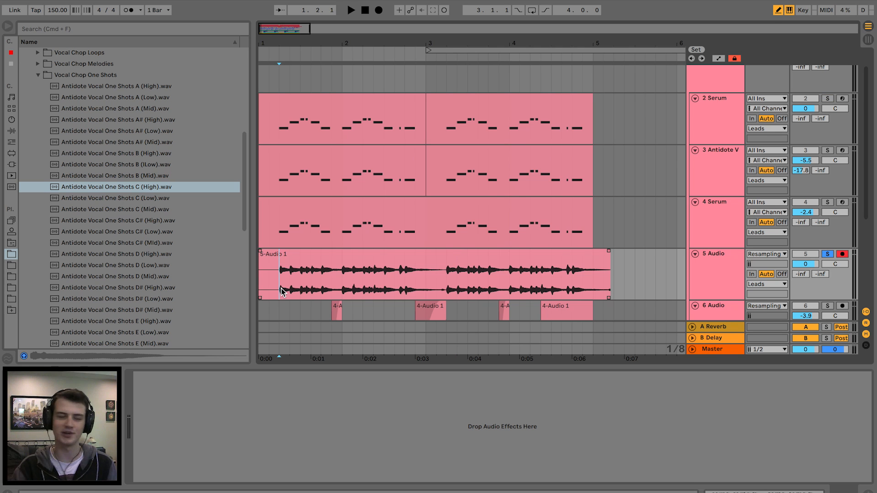
pyautogui.press('space')
pyautogui.moveTo(816, 267)
pyautogui.mouseDown()
pyautogui.moveTo(815, 288)
pyautogui.moveTo(807, 261)
pyautogui.mouseUp()
pyautogui.press('space')
# Split track 5's recording at 1.4.1 and 2.1.1, and delete the parts before 1.4.1 and from 2.1.1 to 2.4.3.
pyautogui.click(725, 263)
pyautogui.doubleClick(725, 263)
pyautogui.press('super+e')
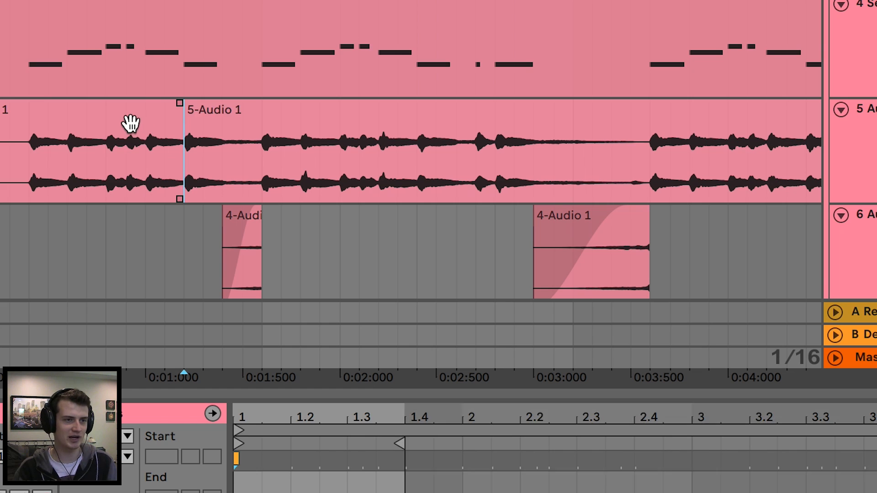
pyautogui.click(133, 125)
pyautogui.click(270, 182)
pyautogui.press('super+e')
pyautogui.moveTo(264, 109); pyautogui.dragTo(535, 110)
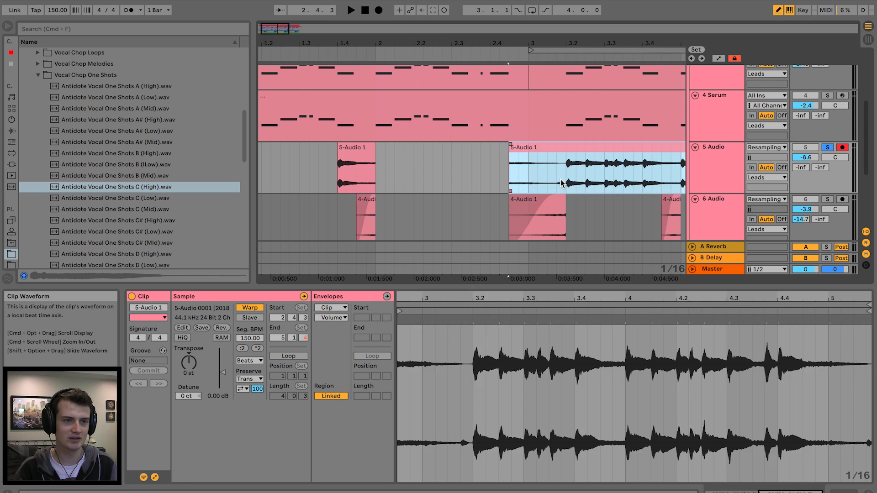
# Split the rest of track 5's recording at 3.2.1, remove the remaining melody sections, and trim the last clip to end at 5.1.1.
pyautogui.click(562, 176)
pyautogui.press('super+e')
pyautogui.hscroll(5, 563, 175)
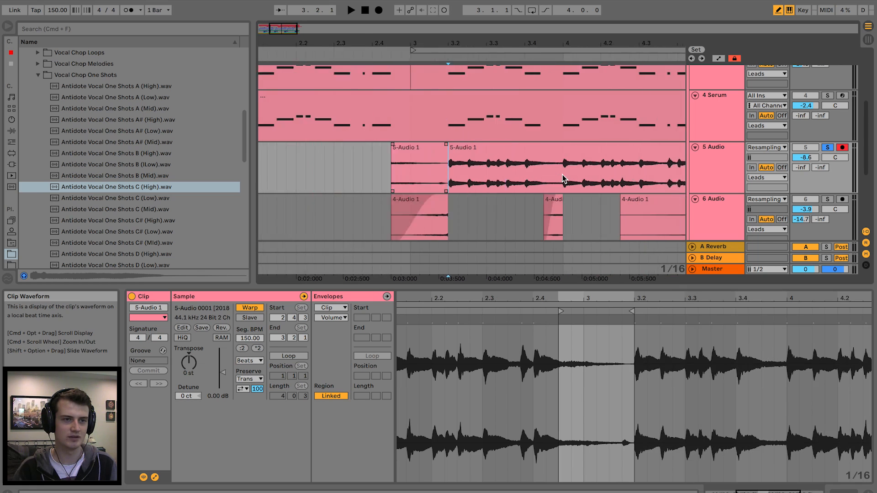
pyautogui.moveTo(320, 149); pyautogui.dragTo(420, 150)
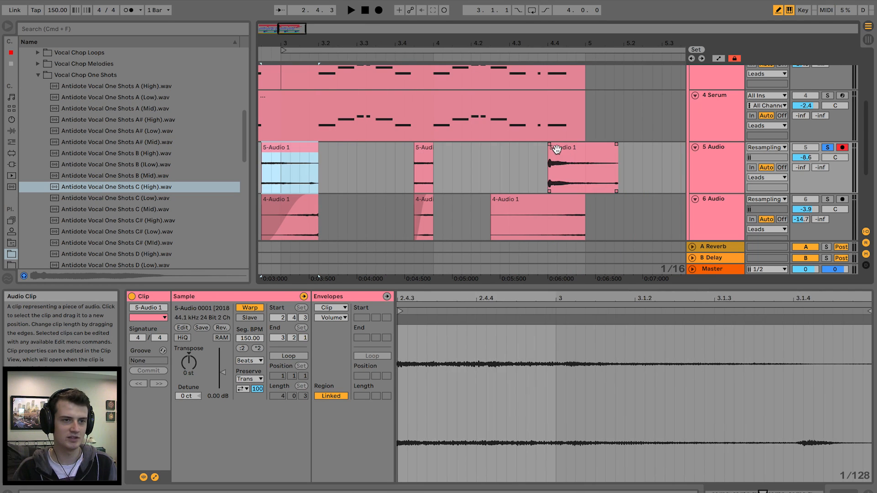
pyautogui.moveTo(551, 150); pyautogui.dragTo(569, 151)
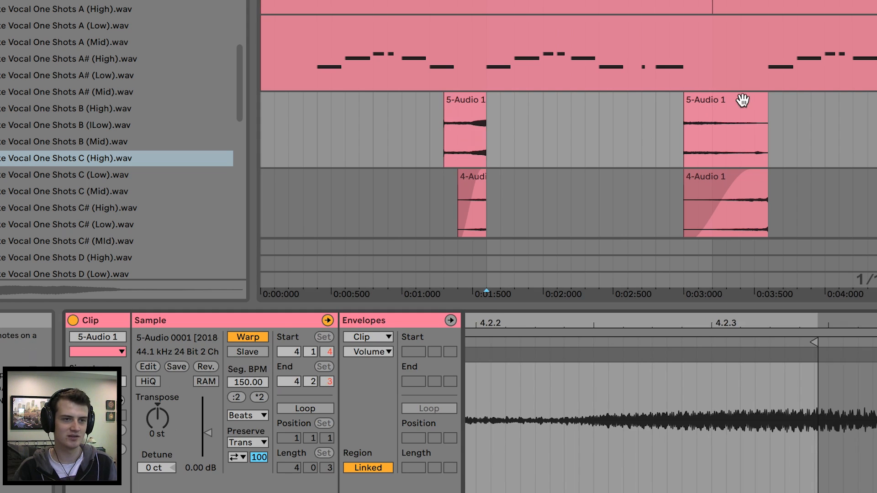
# Reverse the remaining short clips on audio track 5, including the last one from 4.4.2 to 5.1.1.
pyautogui.click(582, 147)
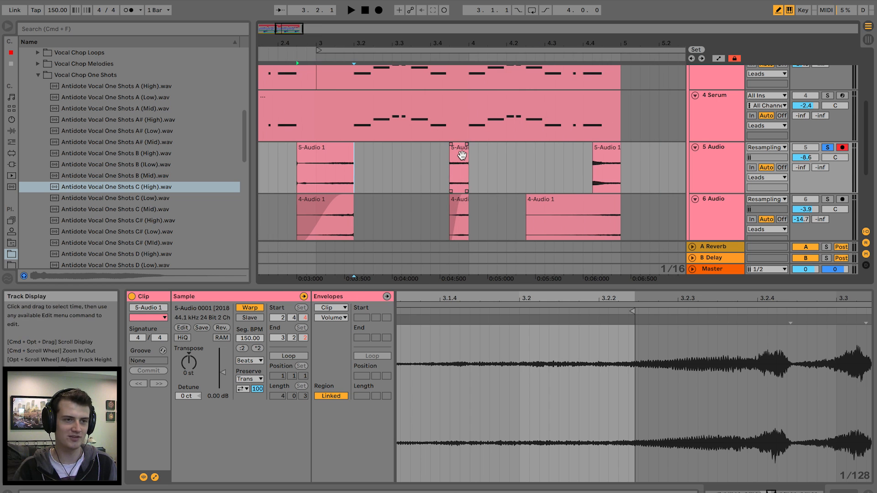
pyautogui.click(607, 147)
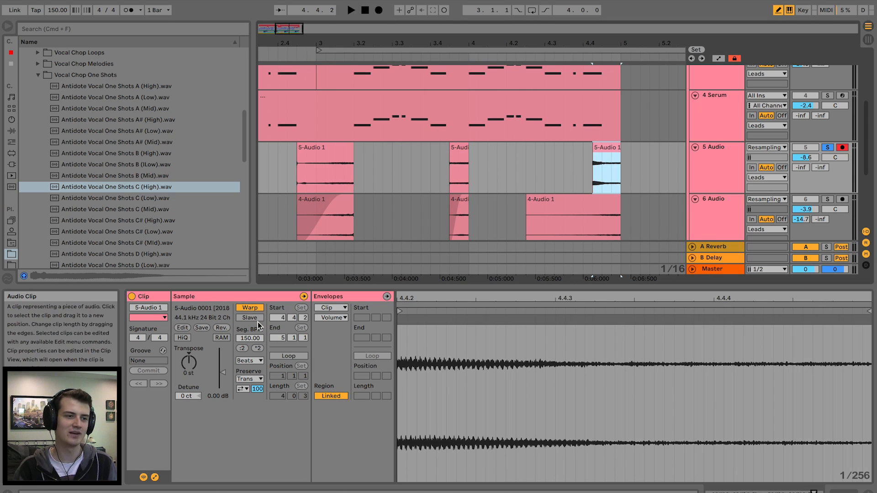
pyautogui.click(219, 330)
# Add a fade-in spanning nearly the whole length of the reversed clips on audio track 5.
pyautogui.hscroll(-5, 355, 195)
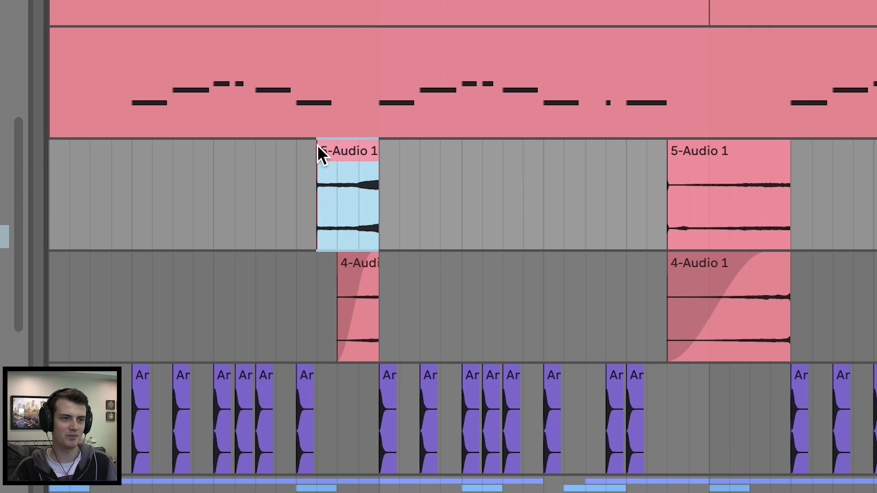
pyautogui.moveTo(383, 143)
pyautogui.mouseDown()
pyautogui.moveTo(398, 142)
pyautogui.moveTo(384, 144)
pyautogui.mouseUp()
pyautogui.moveTo(322, 143); pyautogui.dragTo(391, 153)
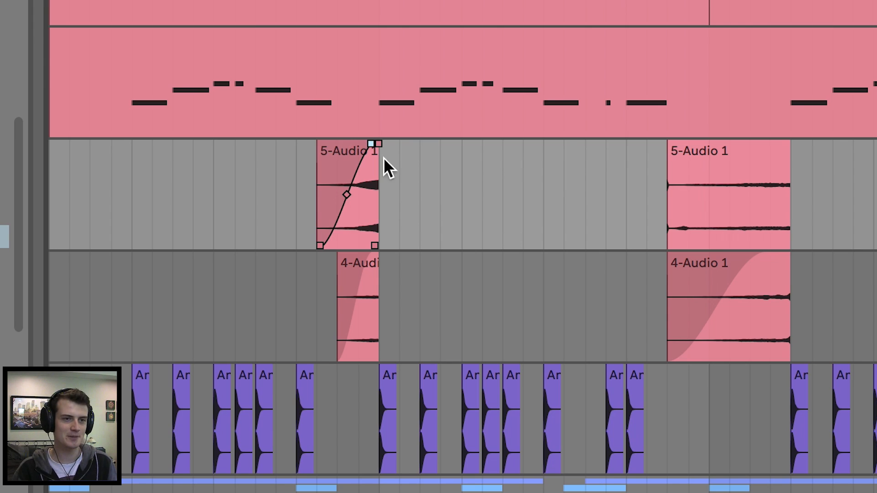
pyautogui.hscroll(-7, 382, 178)
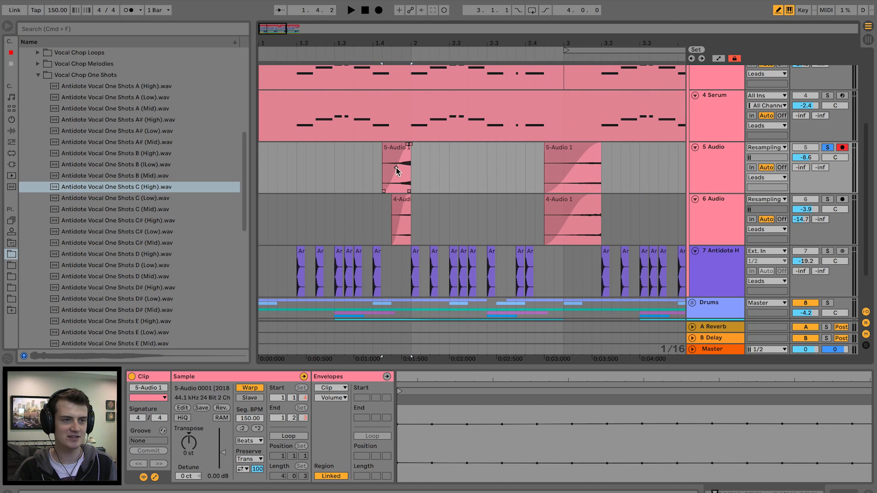
# Play the soloed reversed clips on track 5 from 1.4.3 through bar 4.
pyautogui.click(392, 171)
pyautogui.press('space')
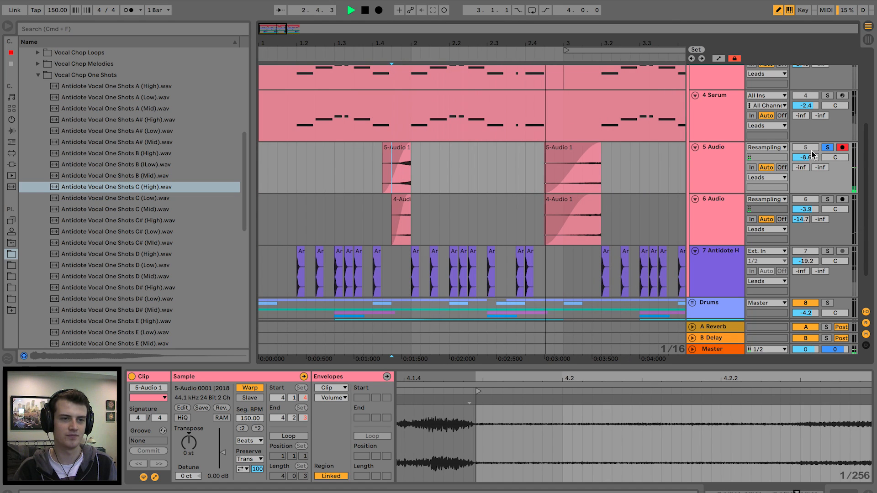
pyautogui.hscroll(2, 410, 161)
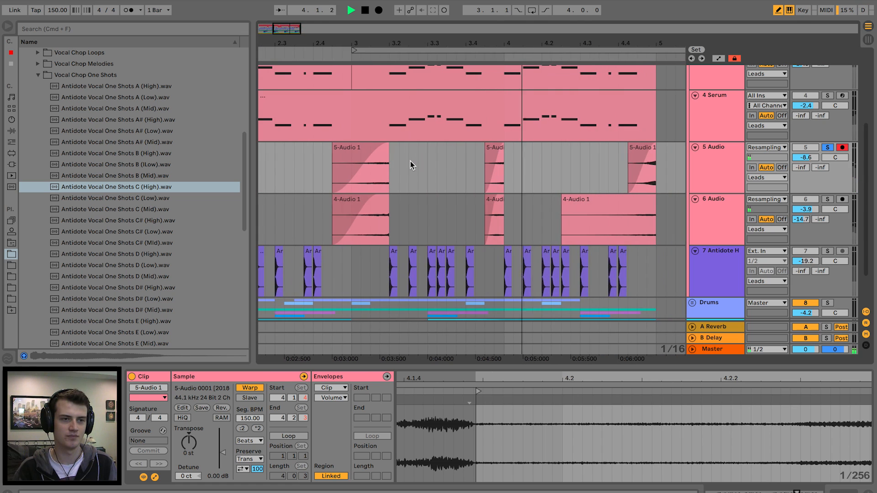
pyautogui.press('space')
pyautogui.hscroll(-2, 479, 157)
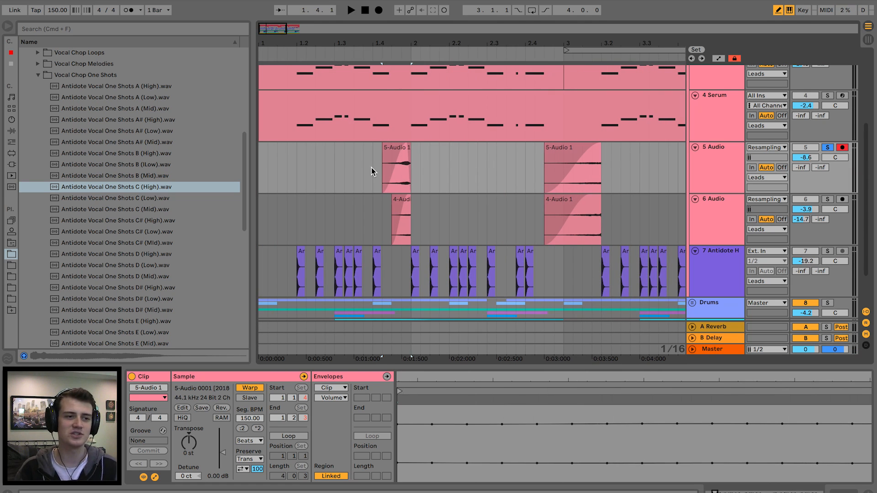
# Add EQ Eight to audio track 5, roll off its lows with band 1, and set band 3 to -3.60 dB at 1.11 kHz.
pyautogui.click(372, 168)
pyautogui.click(9, 130)
pyautogui.moveTo(52, 75); pyautogui.dragTo(415, 163)
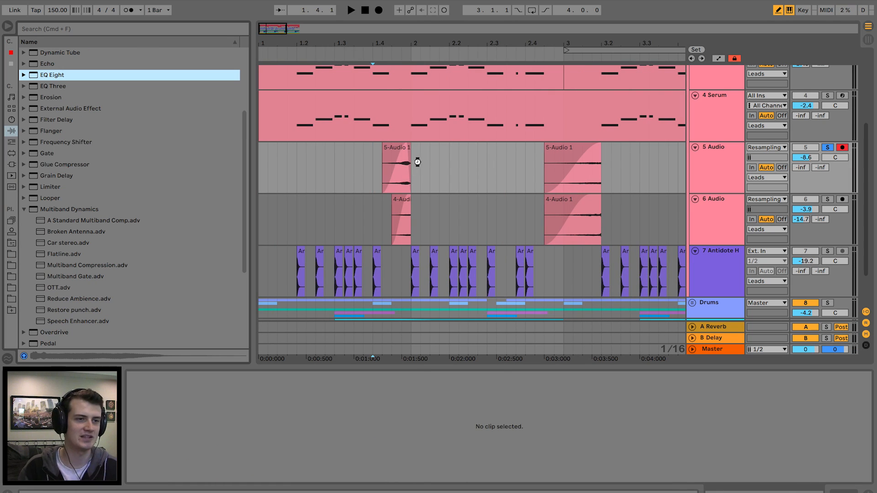
pyautogui.click(176, 466)
pyautogui.click(177, 476)
pyautogui.moveTo(196, 428); pyautogui.dragTo(245, 442)
pyautogui.press('space')
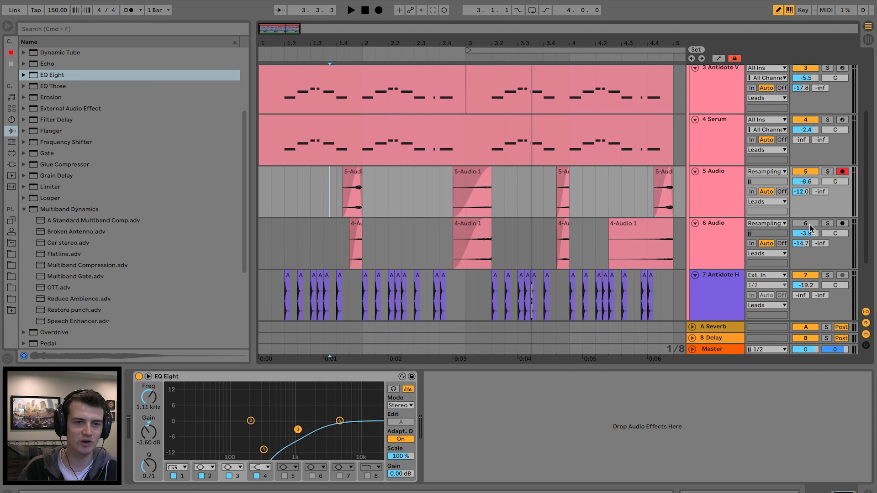
# Play all lead layers together with the reversed clips on track 5, keeping audio track 6 muted.
pyautogui.scroll(3, 642, 155)
pyautogui.scroll(2, 642, 154)
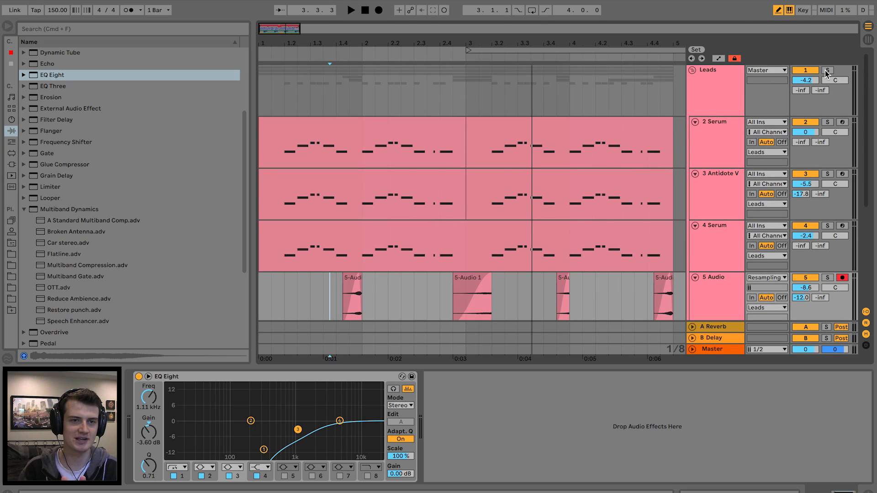
pyautogui.press('space')
pyautogui.scroll(-4, 502, 187)
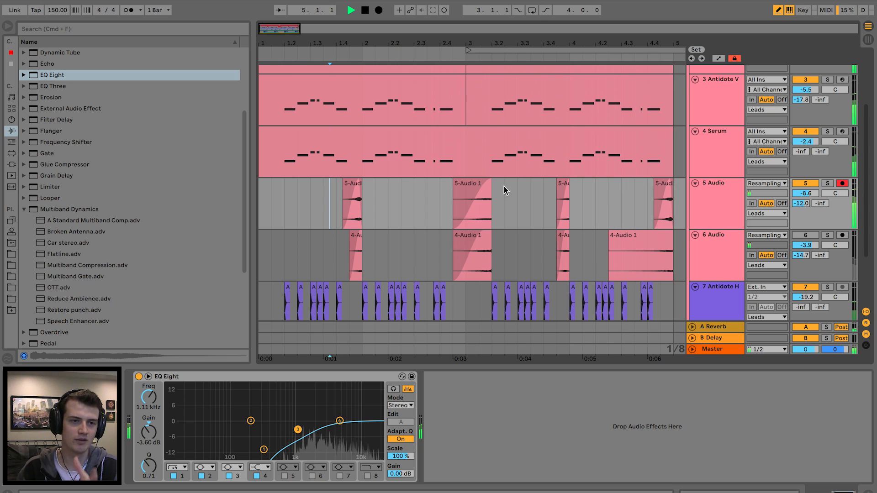
pyautogui.press('space')
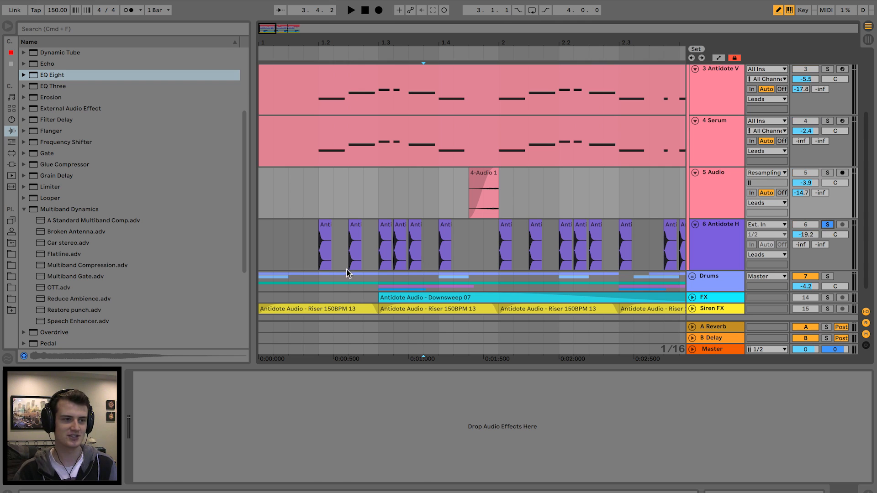
# Play the soloed hard snare track 6 from 1.1.4, and play the full Leads group with that track muted.
pyautogui.click(287, 259)
pyautogui.press('space')
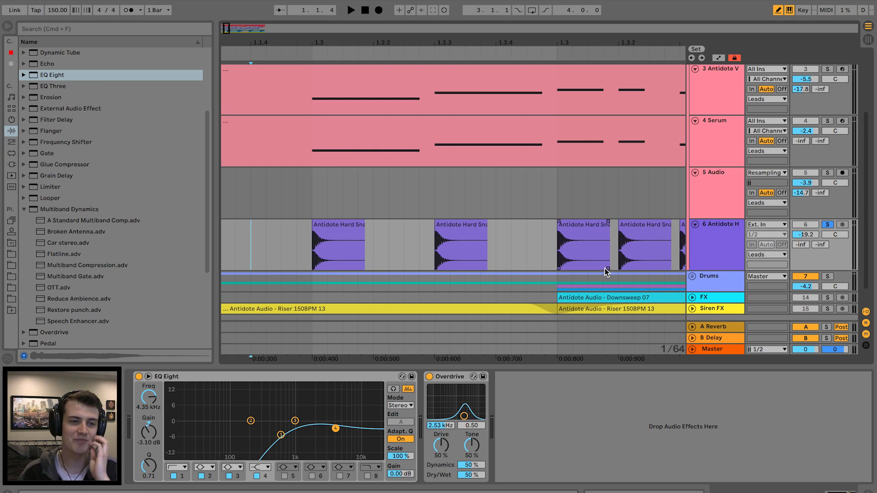
pyautogui.scroll(5, 646, 206)
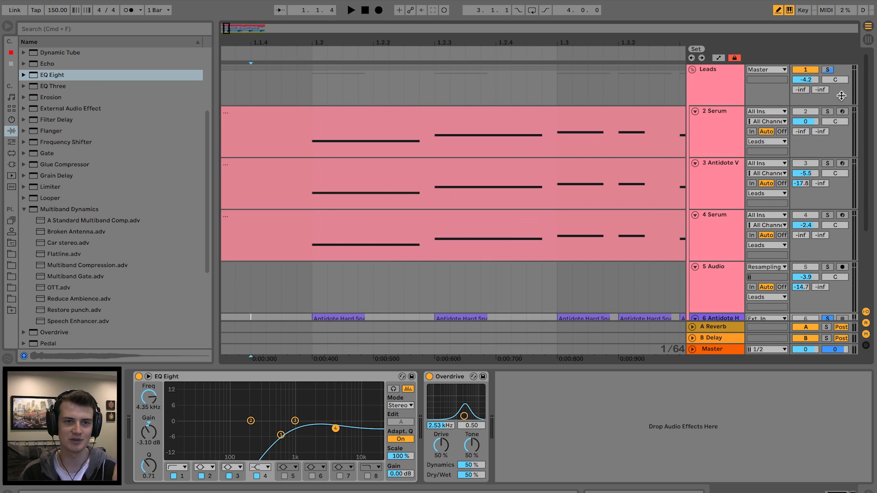
pyautogui.click(828, 71)
pyautogui.scroll(-5, 622, 166)
pyautogui.click(806, 236)
pyautogui.press('space')
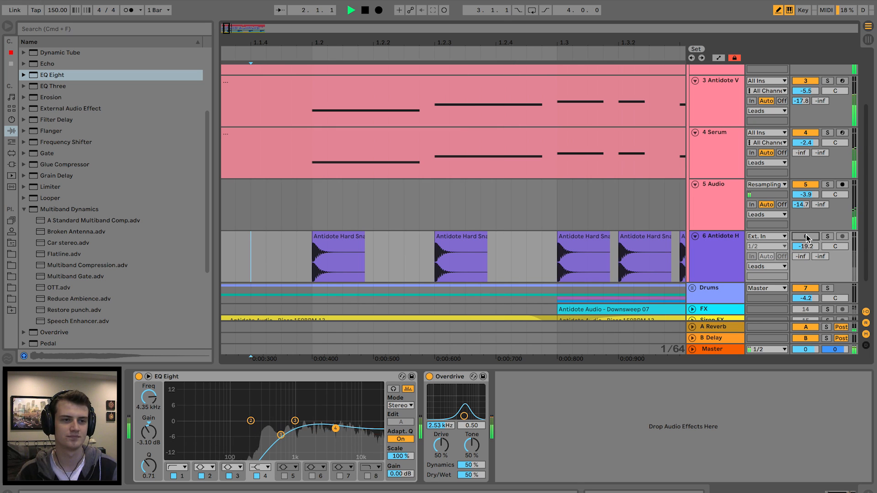
pyautogui.press('space')
# Reactivate hard snare track 6 and play the Leads group from 1.1.4 with it included.
pyautogui.click(807, 236)
pyautogui.press('space')
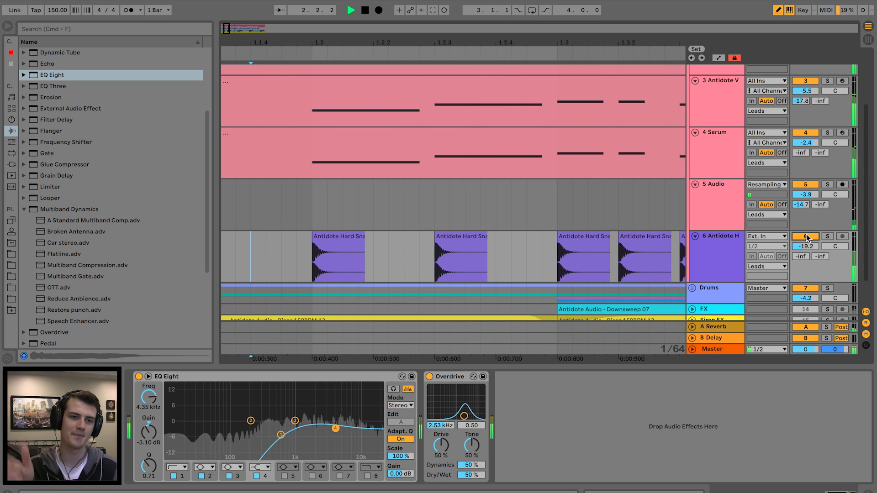
pyautogui.press('space')
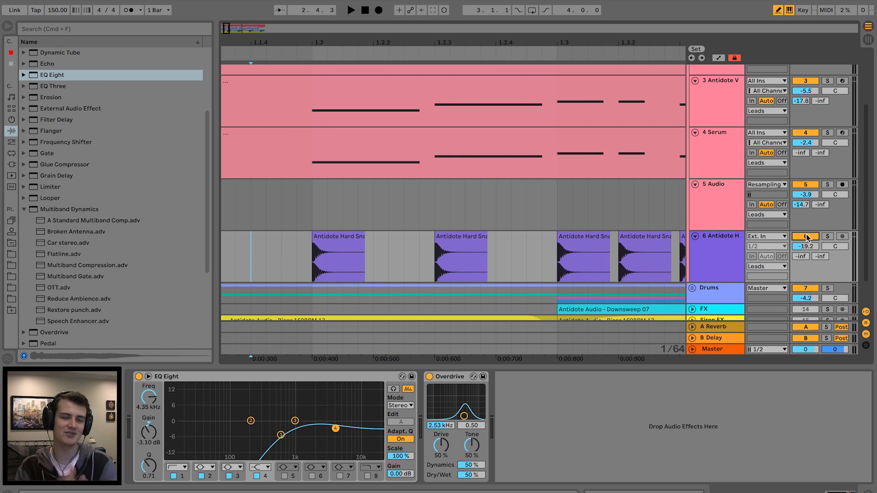
# Insert an audio track below track 6, place Antidote Hard Snare 5.wav on it at 1.2.1, and play it soloed.
pyautogui.click(729, 238)
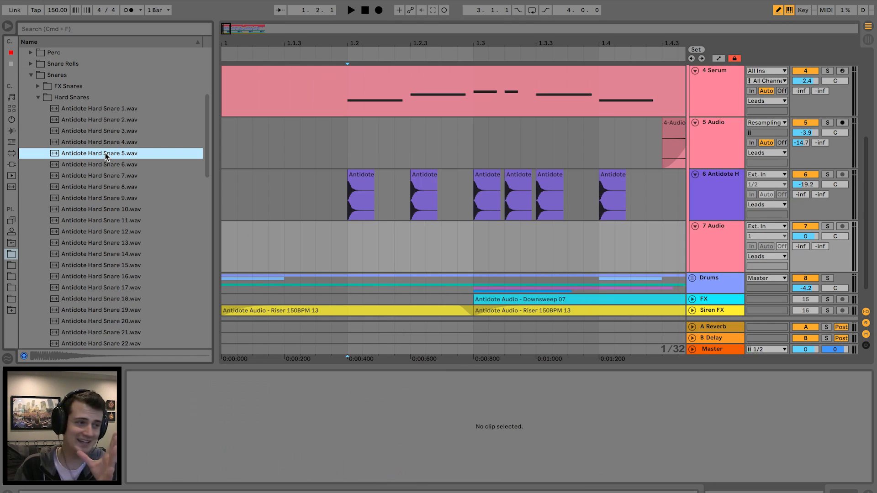
pyautogui.moveTo(106, 157); pyautogui.dragTo(350, 250)
pyautogui.click(828, 226)
pyautogui.press('space')
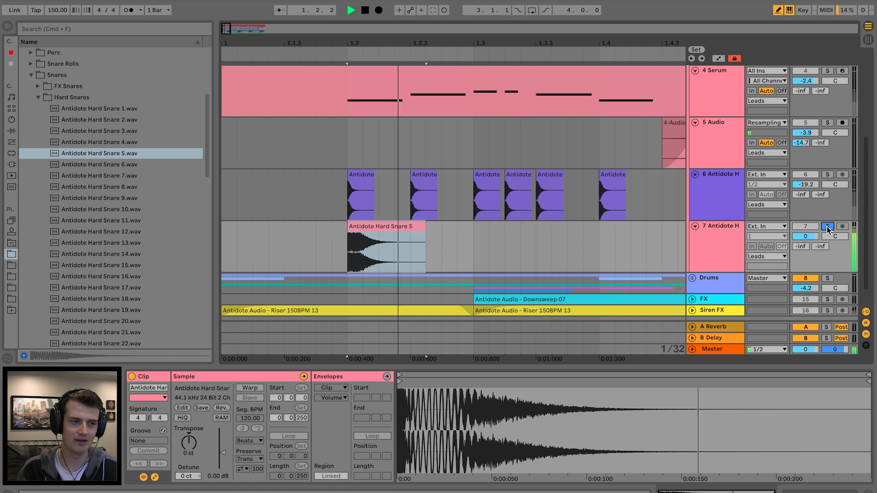
# Trim the snare clip on track 7 to about 23 ms and give it a steeply curved fade-out over most of its length.
pyautogui.moveTo(354, 44); pyautogui.dragTo(352, 29)
pyautogui.moveTo(509, 231); pyautogui.dragTo(368, 224)
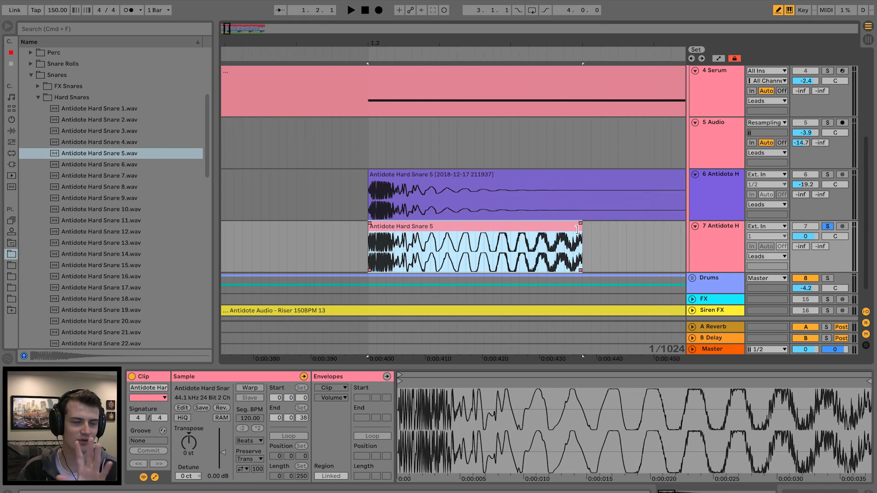
pyautogui.moveTo(576, 230); pyautogui.dragTo(535, 227)
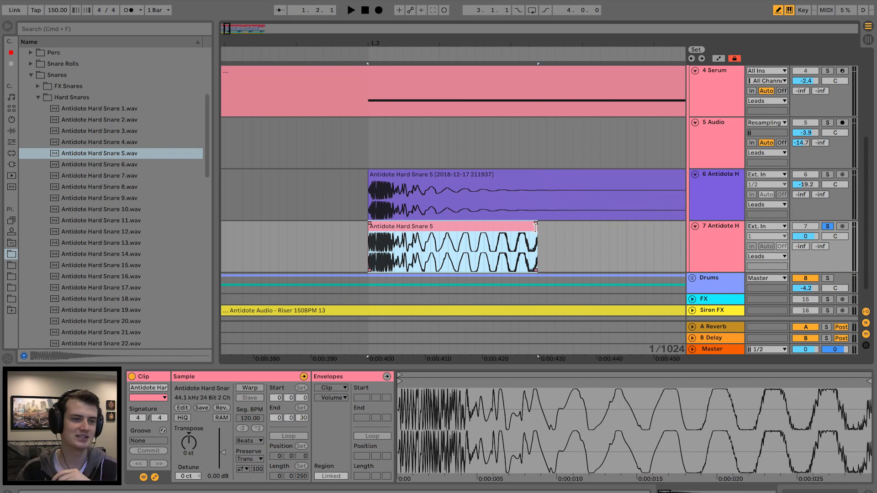
pyautogui.moveTo(533, 232); pyautogui.dragTo(381, 226)
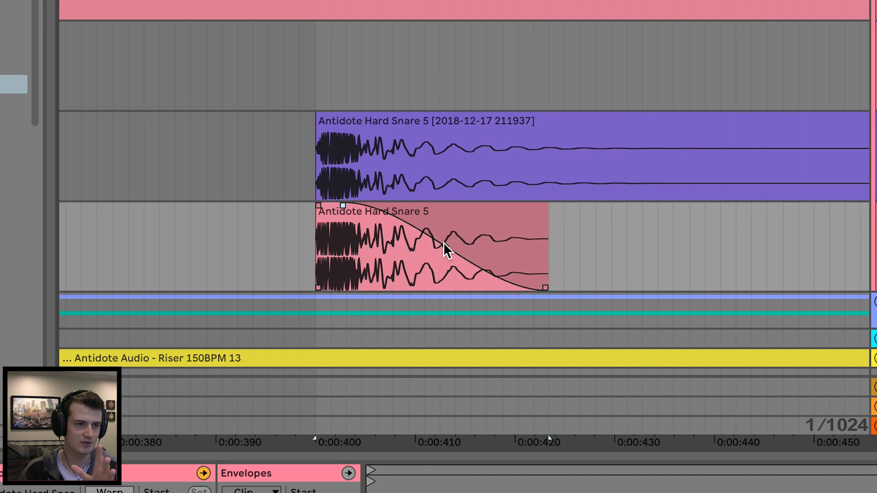
pyautogui.moveTo(442, 242); pyautogui.dragTo(415, 264)
pyautogui.click(378, 215)
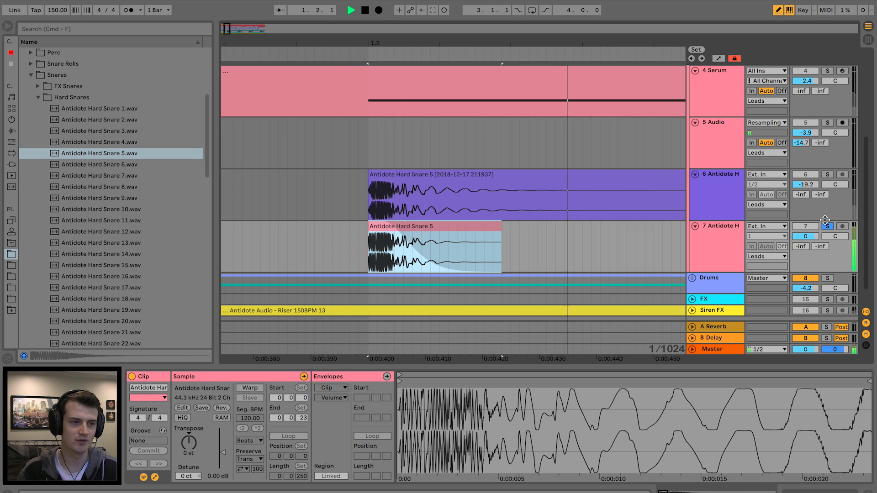
# Play the shortened snare hit on soloed track 7 several times.
pyautogui.press('space')
pyautogui.press('space')
pyautogui.press('space')
pyautogui.press('space')
pyautogui.press('space')
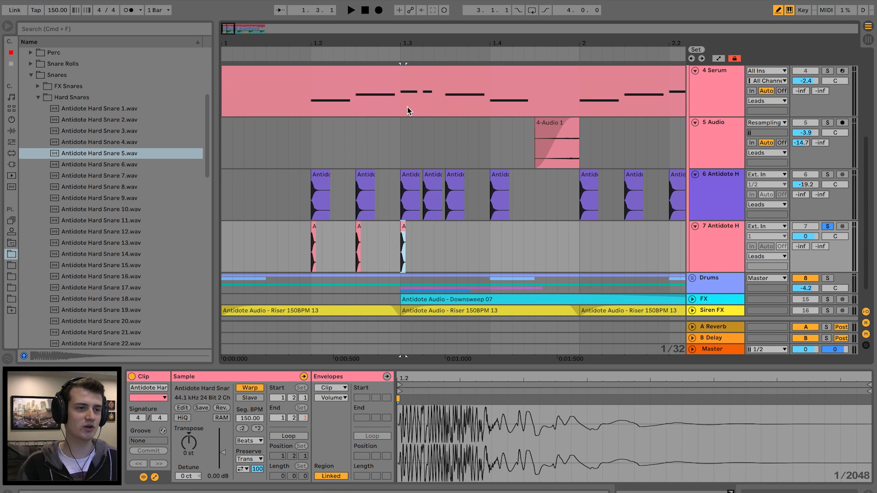
# Paste the snare hit on track 7 at 1.3.2, 1.3.3, 1.4.1, 2.1.1 and 2.1.3, and play the pattern from 1.1.4.
pyautogui.click(423, 242)
pyautogui.press('super+v')
pyautogui.click(446, 242)
pyautogui.press('super+v')
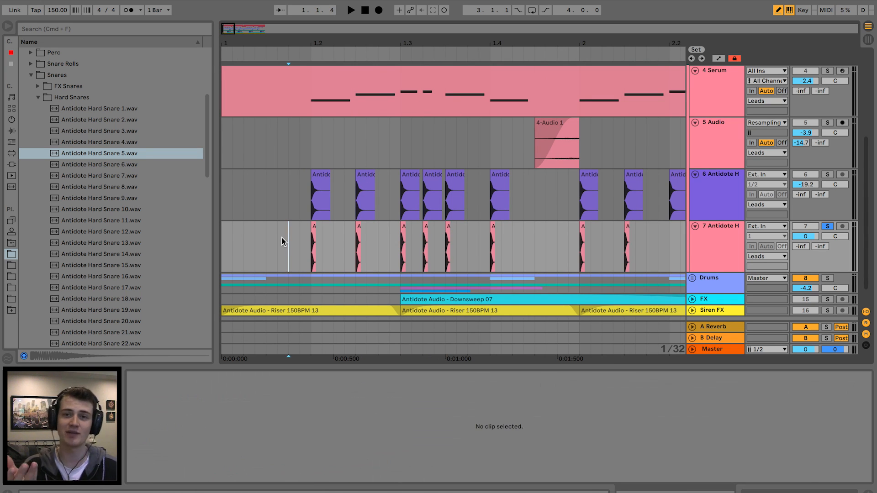
pyautogui.press('space')
pyautogui.press('space')
# Add EQ Eight to the new snare track 7.
pyautogui.click(12, 131)
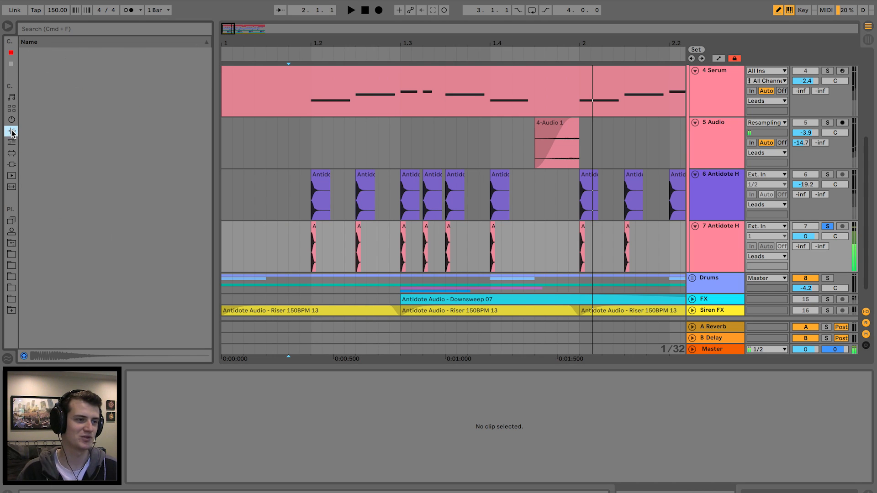
pyautogui.moveTo(59, 77); pyautogui.dragTo(410, 241)
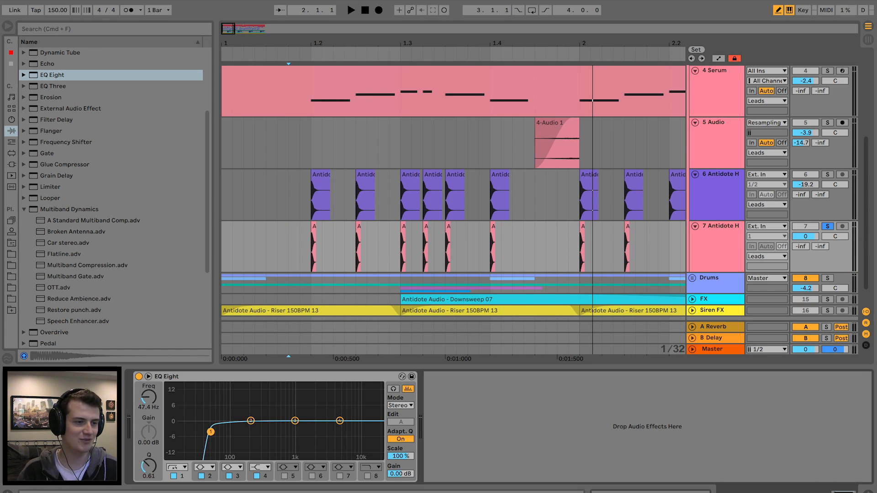
# Shape EQ Eight on track 7 with a low cut and a 5.83 dB dip at 958 Hz, and set the track volume to -11.5.
pyautogui.moveTo(209, 425); pyautogui.dragTo(243, 452)
pyautogui.press('space')
pyautogui.moveTo(294, 421); pyautogui.dragTo(293, 435)
pyautogui.moveTo(806, 235); pyautogui.dragTo(804, 241)
pyautogui.press('space')
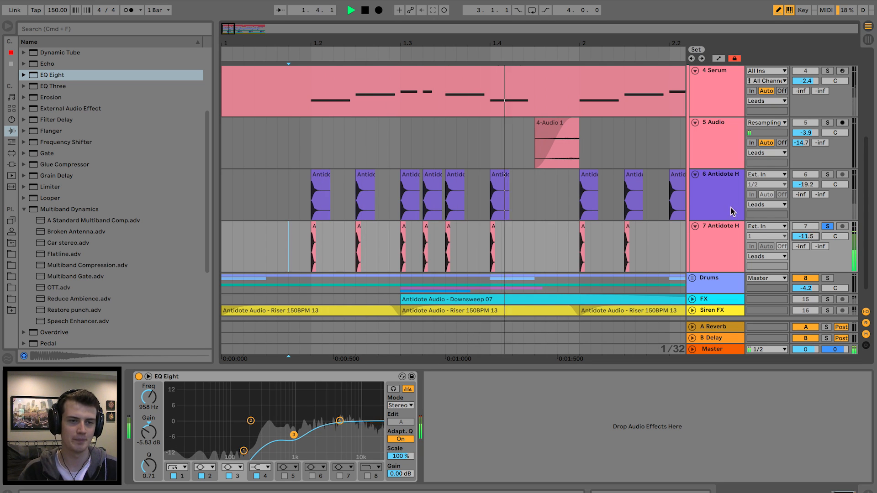
pyautogui.press('space')
# Copy the Overdrive effect from track 6 onto the snare track 7 and play the soloed hits.
pyautogui.click(718, 196)
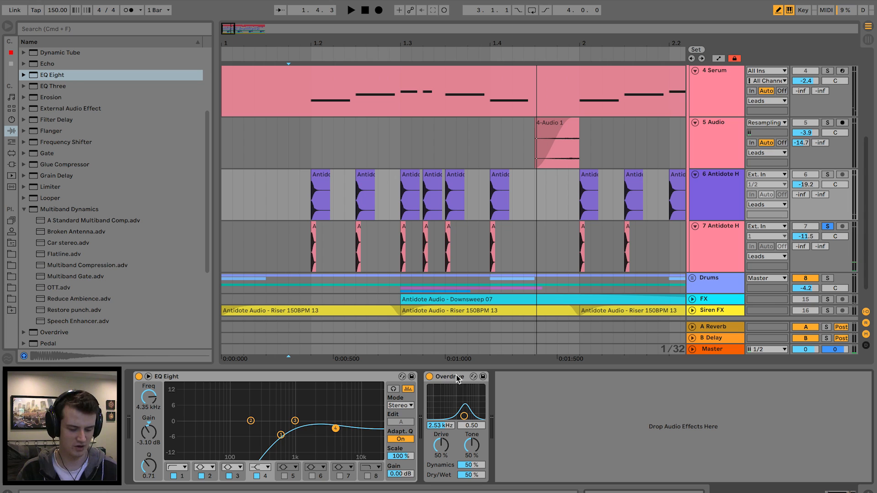
pyautogui.click(364, 250)
pyautogui.click(300, 251)
pyautogui.press('space')
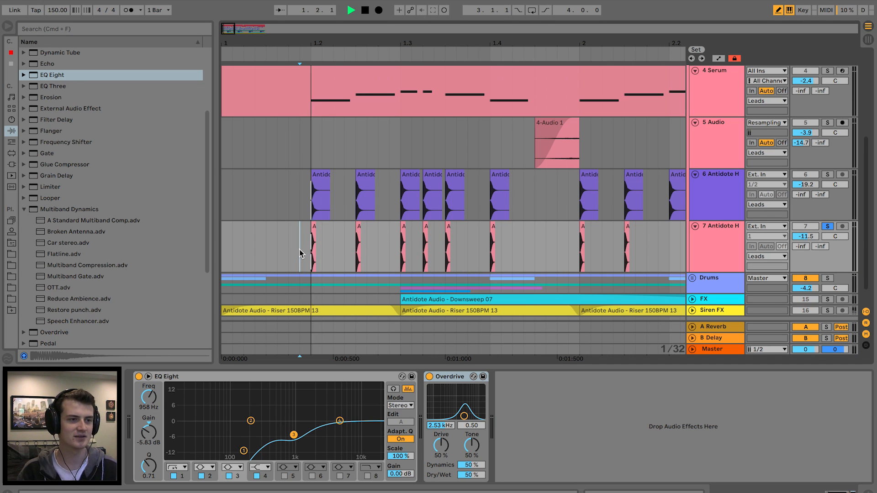
pyautogui.press('space')
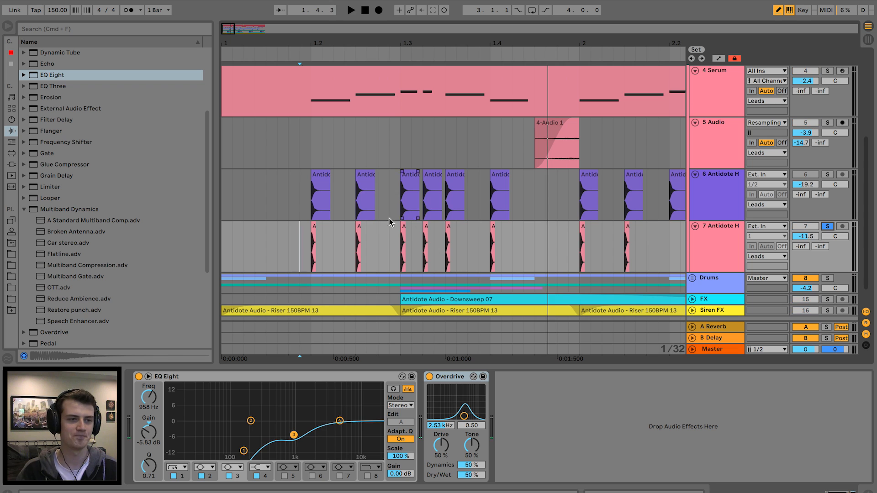
# Unsolo track 7, solo the Leads group, and play the snare hits together with the lead melody.
pyautogui.press('space')
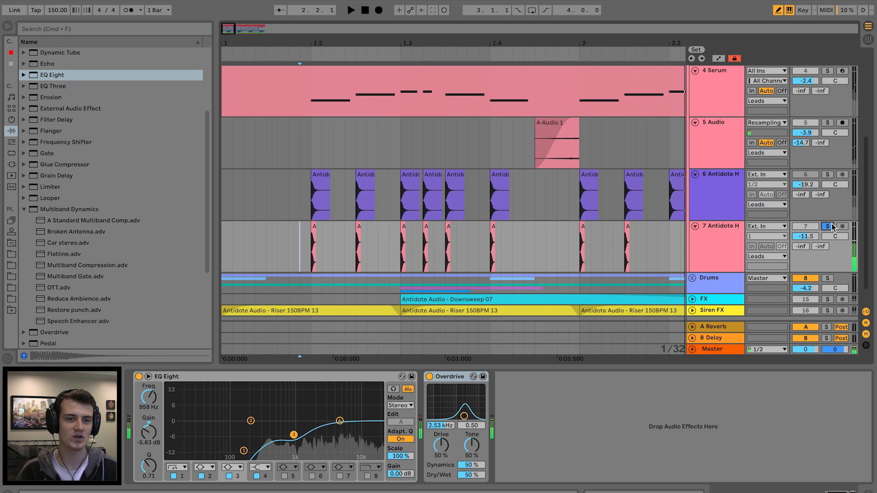
pyautogui.press('space')
pyautogui.scroll(3, 803, 197)
pyautogui.press('space')
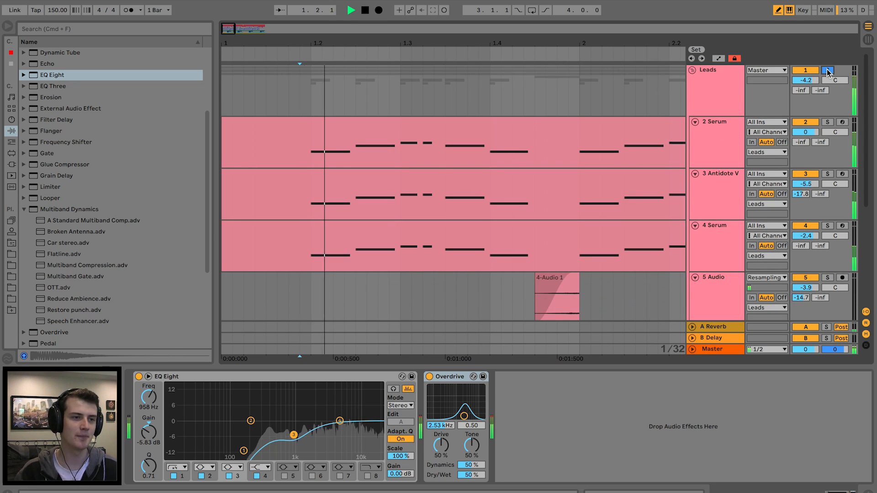
pyautogui.scroll(-5, 518, 145)
pyautogui.press('space')
pyautogui.press('space')
pyautogui.moveTo(494, 44); pyautogui.dragTo(494, 19)
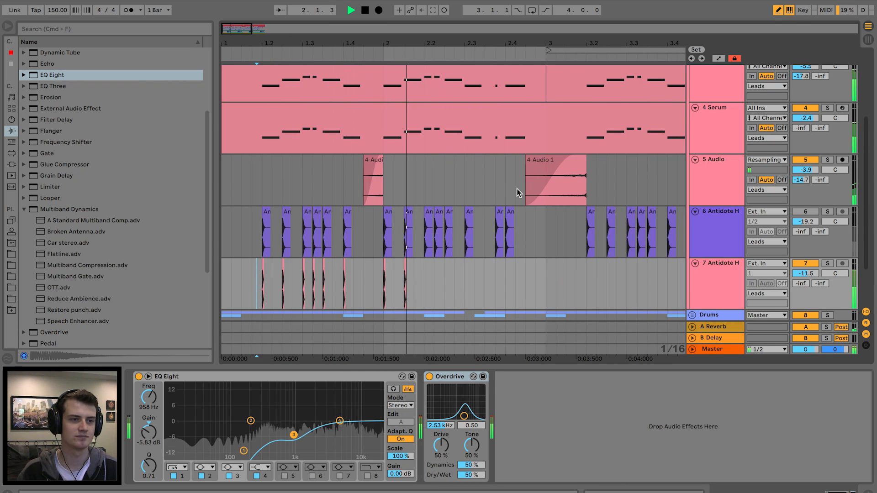
pyautogui.press('space')
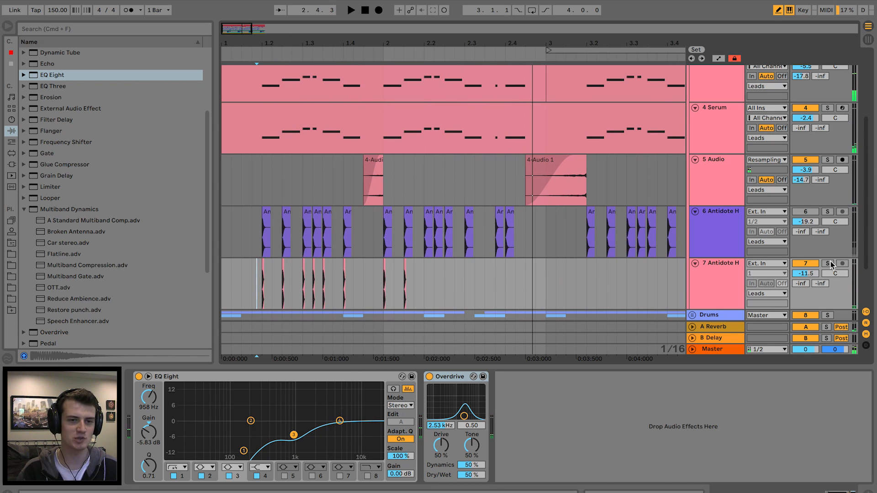
pyautogui.press('space')
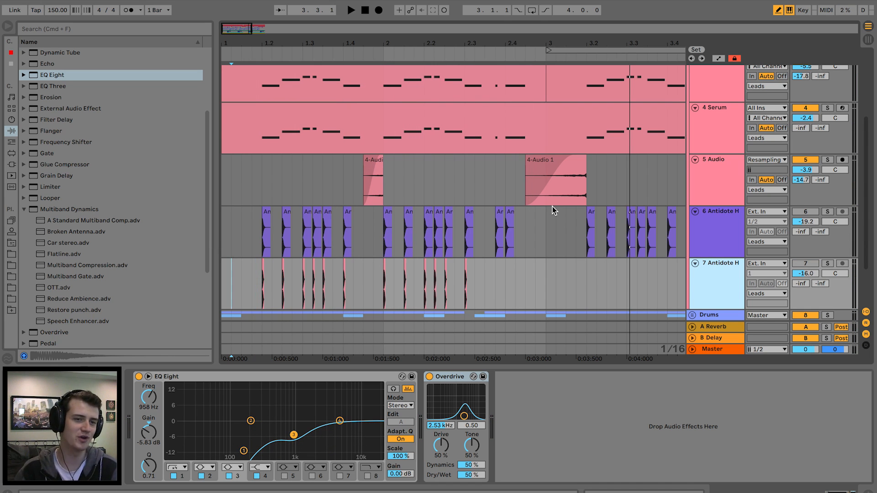
# Show the Leads group's device chain, solo the group and play it from 1.2.2.
pyautogui.scroll(5, 566, 201)
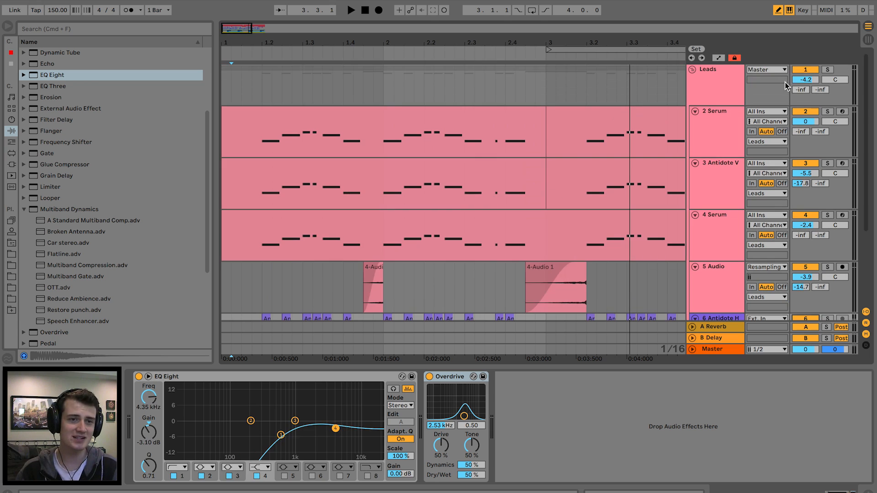
pyautogui.click(706, 86)
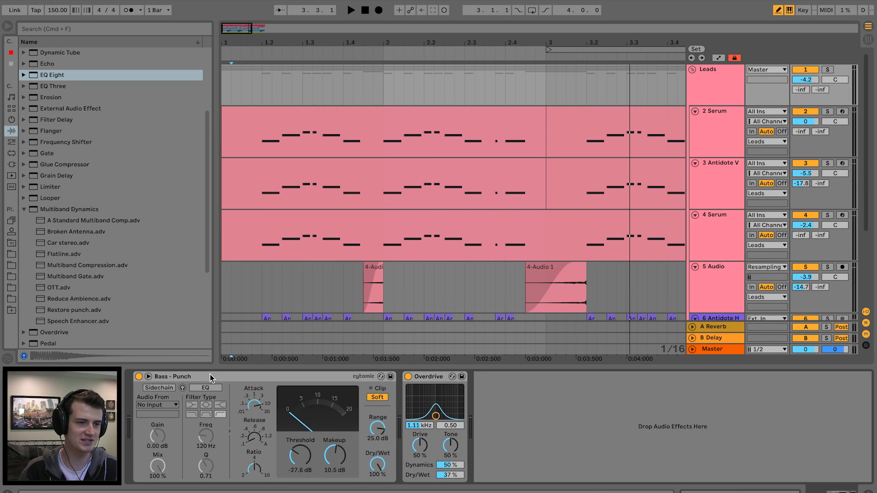
pyautogui.click(270, 146)
pyautogui.click(827, 69)
pyautogui.press('space')
pyautogui.click(724, 86)
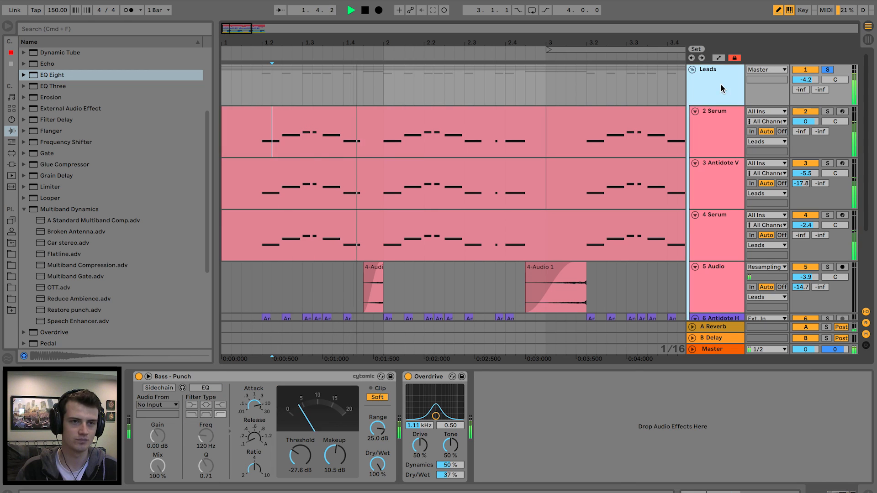
# Compare the Leads group with its Overdrive bypassed and enabled, and replay it in the unsoloed mix.
pyautogui.click(407, 376)
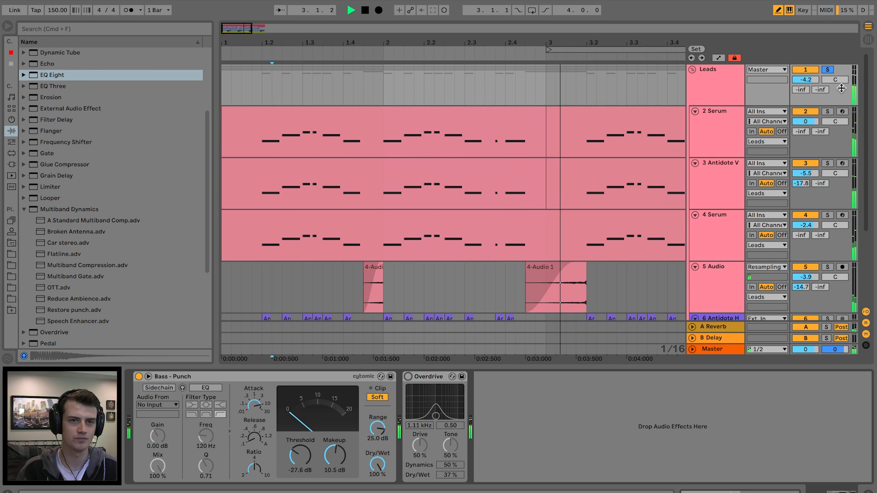
pyautogui.click(408, 376)
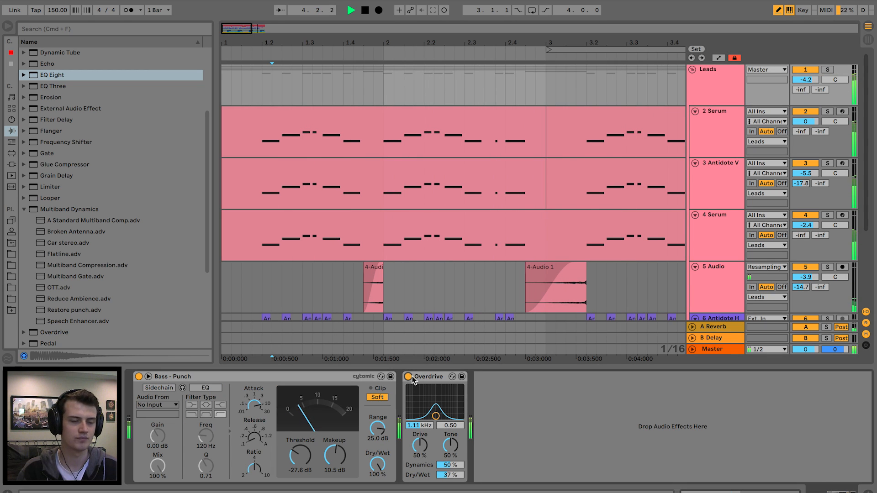
pyautogui.press('space')
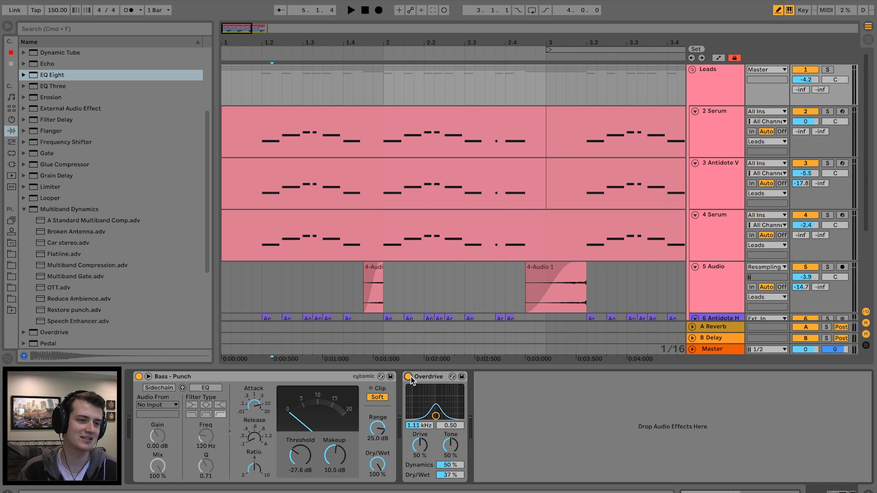
pyautogui.press('space')
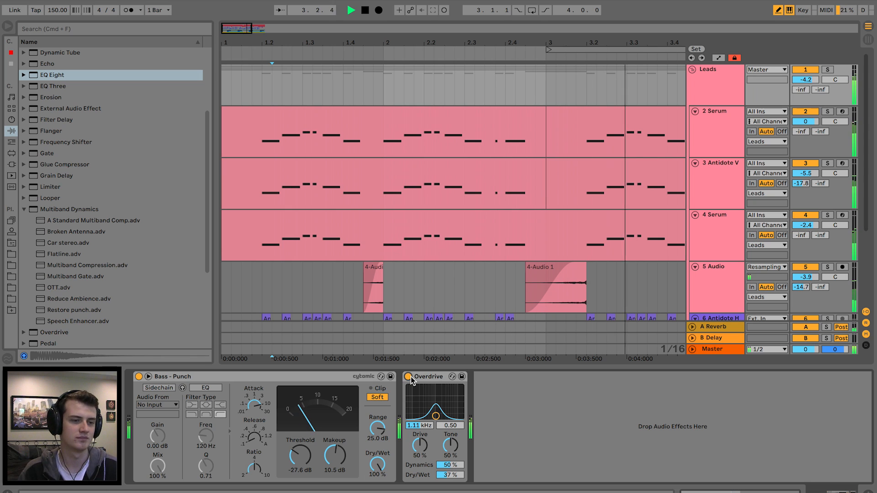
pyautogui.click(668, 94)
pyautogui.press('space')
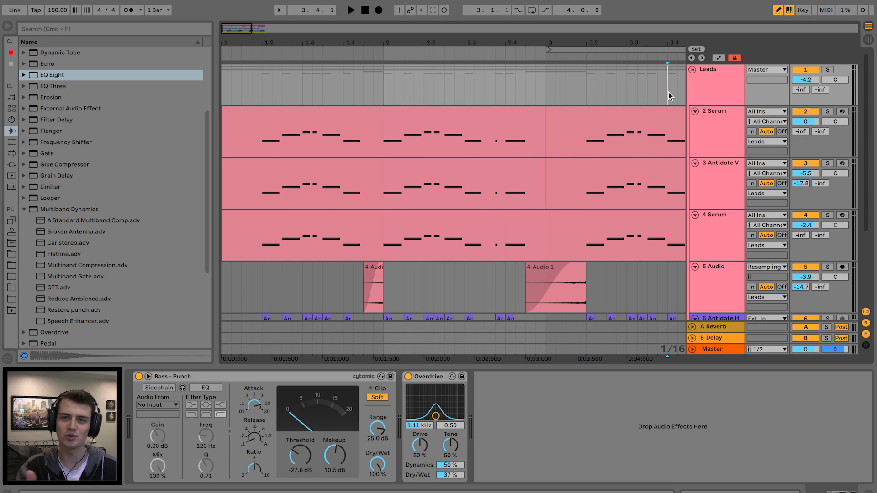
# Collapse the Leads group, solo and expand the Drums group, and play its tracks from the start of the arrangement.
pyautogui.click(693, 71)
pyautogui.click(227, 89)
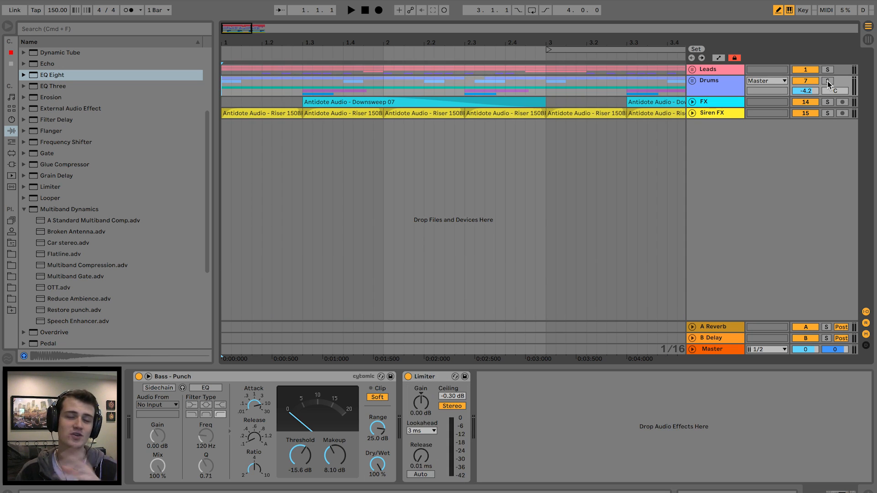
pyautogui.click(827, 82)
pyautogui.press('space')
pyautogui.click(691, 81)
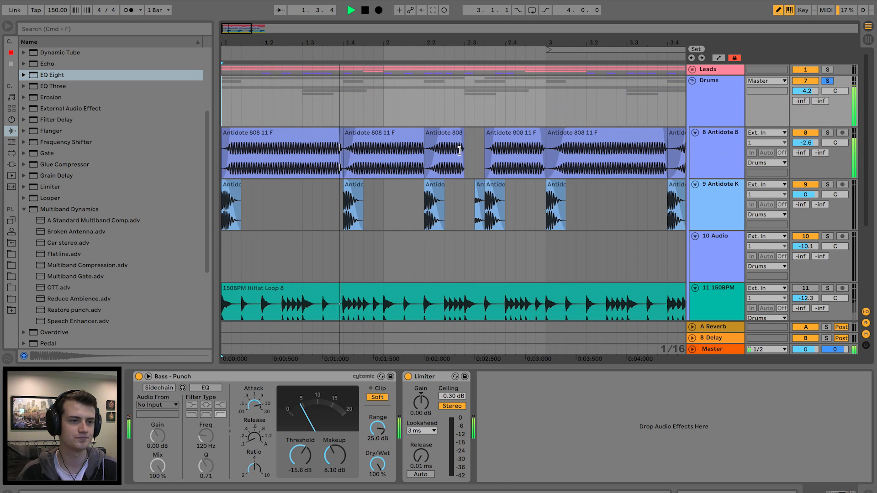
pyautogui.scroll(-2, 460, 150)
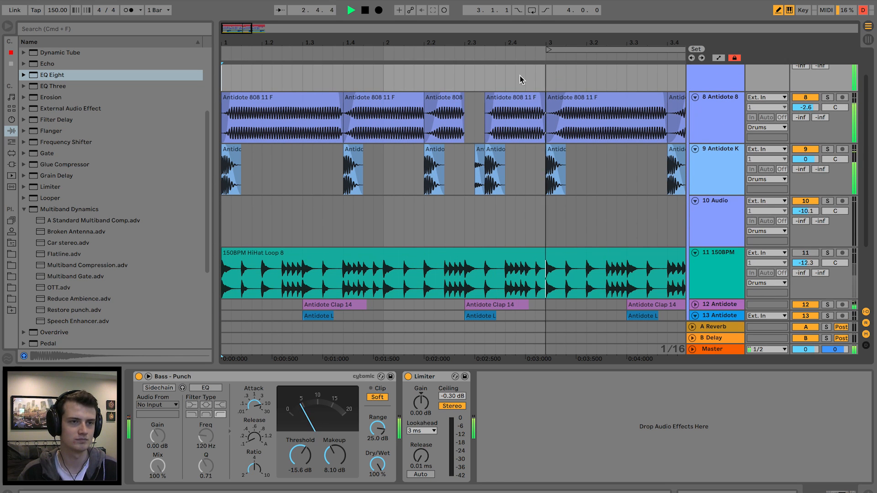
pyautogui.press('-')
pyautogui.press('-')
pyautogui.press('-')
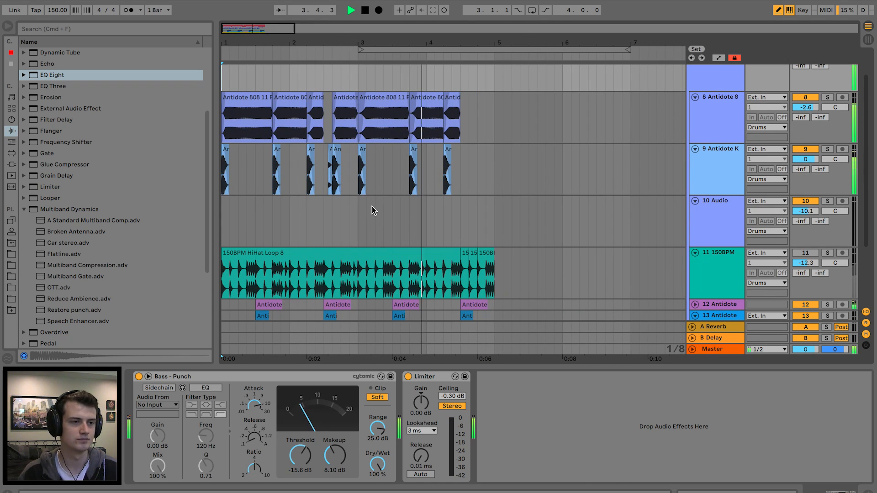
pyautogui.scroll(-2, 371, 207)
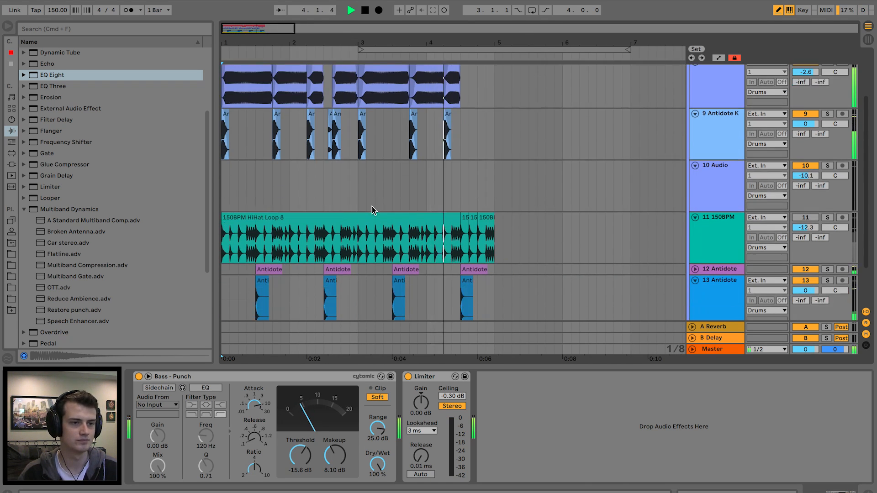
pyautogui.scroll(2, 372, 206)
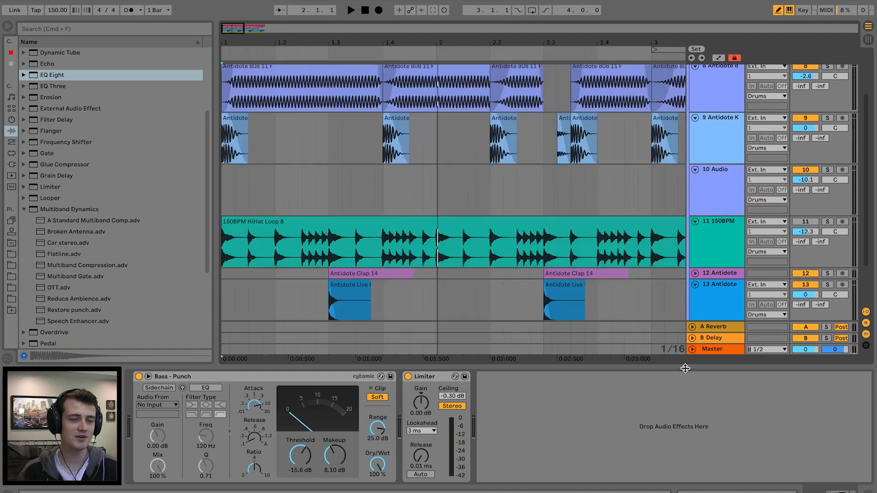
# Hide the device view and play the soloed drums with the hi-hat loop on track 11 activated.
pyautogui.click(868, 491)
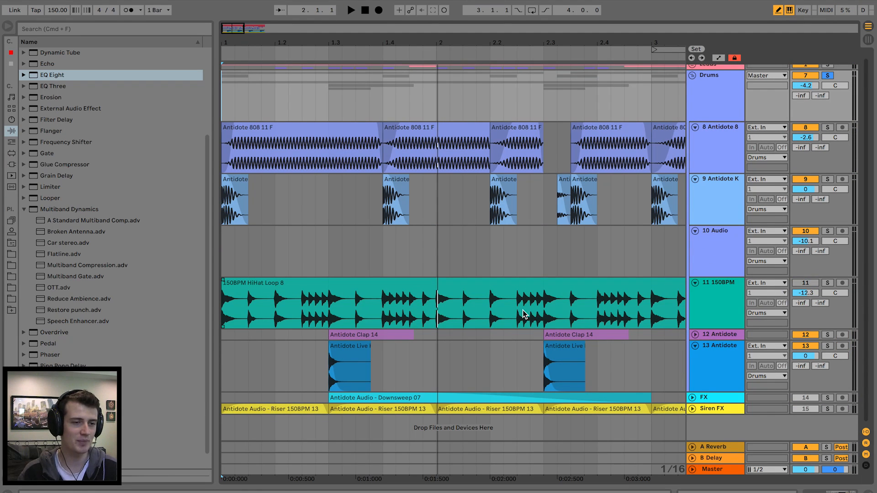
pyautogui.hscroll(1, 524, 314)
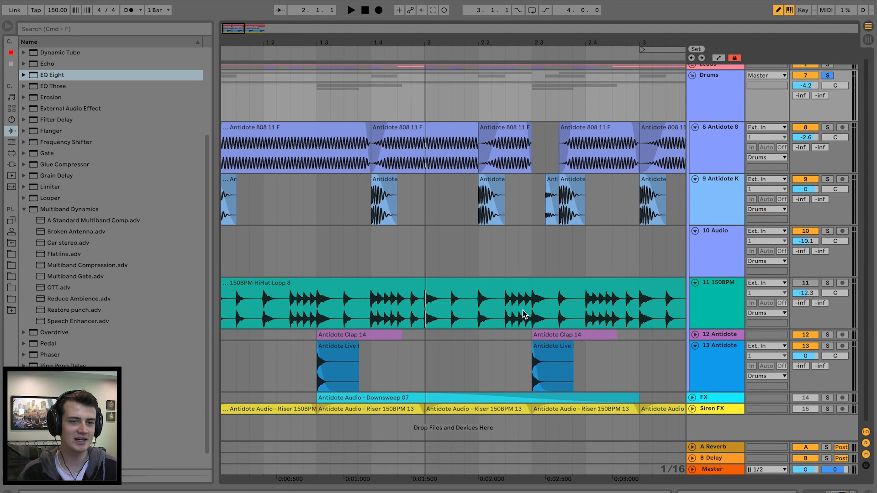
pyautogui.click(807, 284)
pyautogui.press('space')
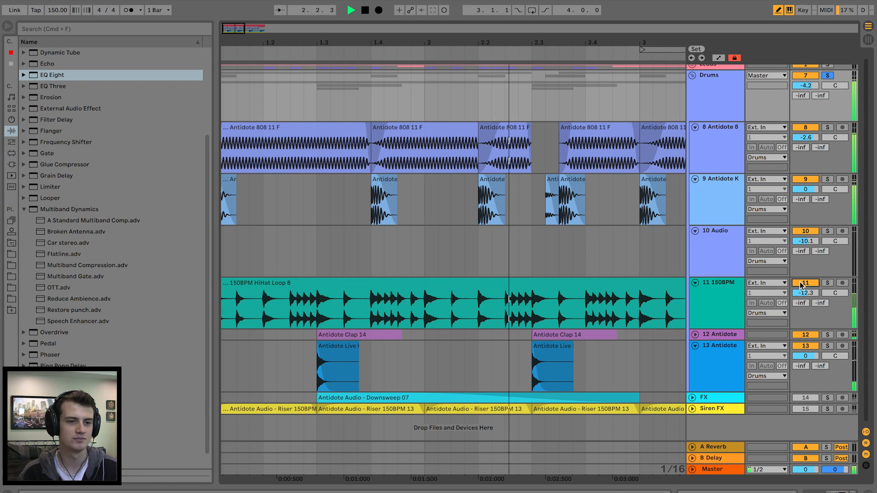
pyautogui.press('space')
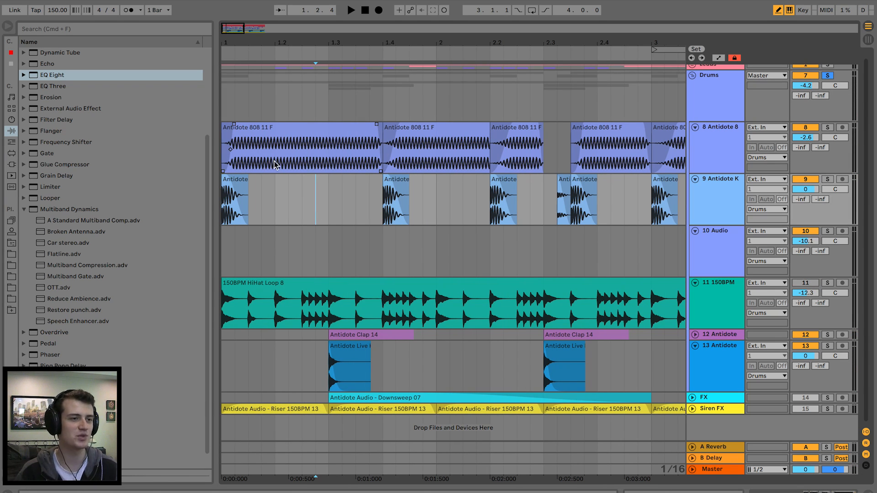
# Try the first 808 clip on track 8 without its fade-in, playing it with kick track 9 deactivated.
pyautogui.click(239, 178)
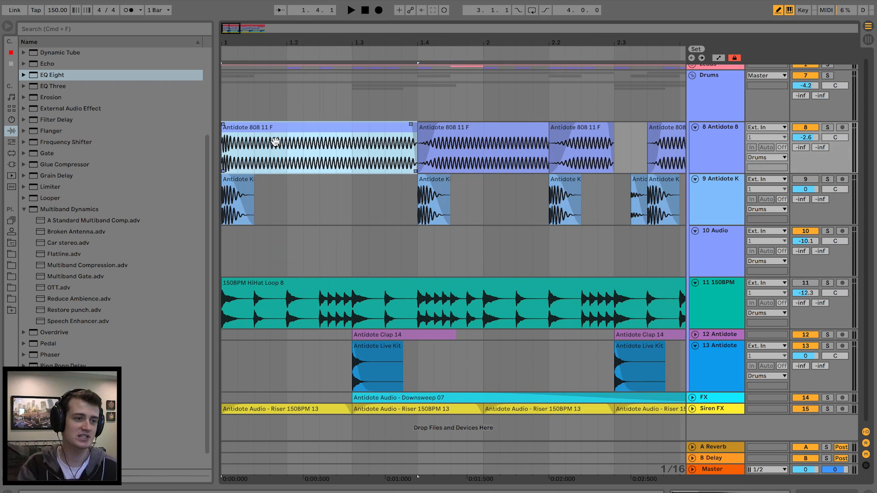
pyautogui.press('space')
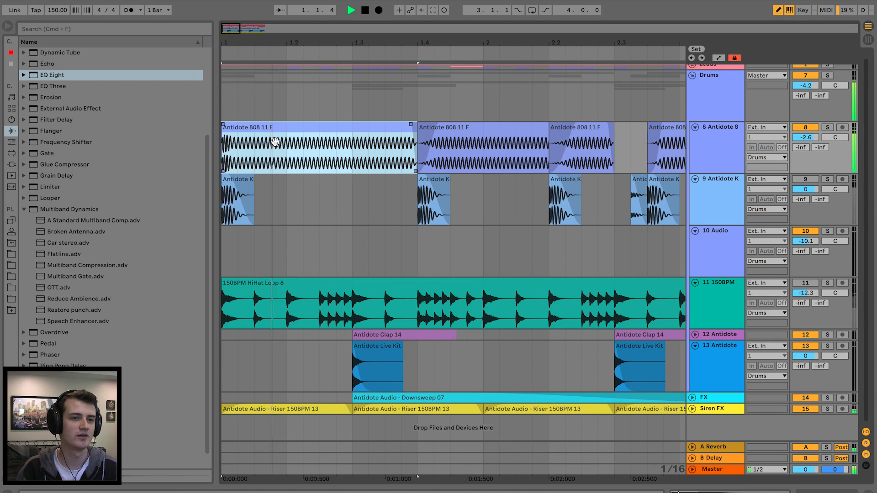
pyautogui.press('space')
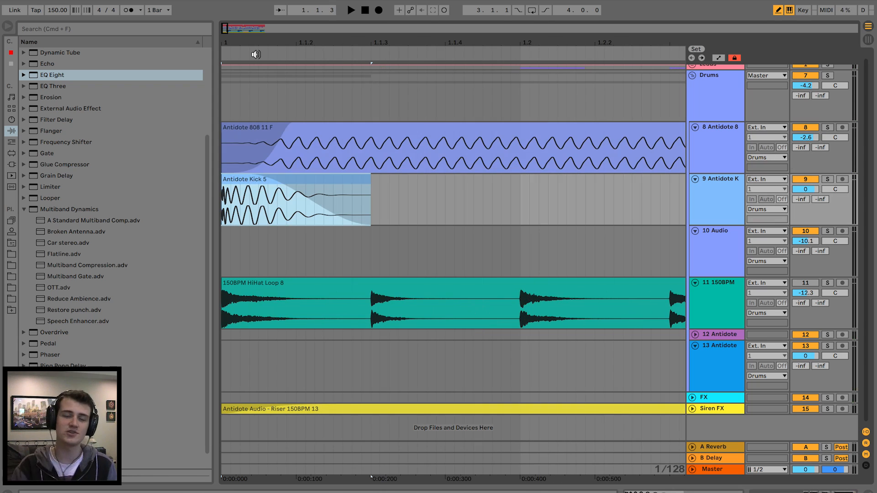
# Solo kick track 9 and play the Antidote Kick 5 clips on their own.
pyautogui.moveTo(266, 41); pyautogui.dragTo(266, 21)
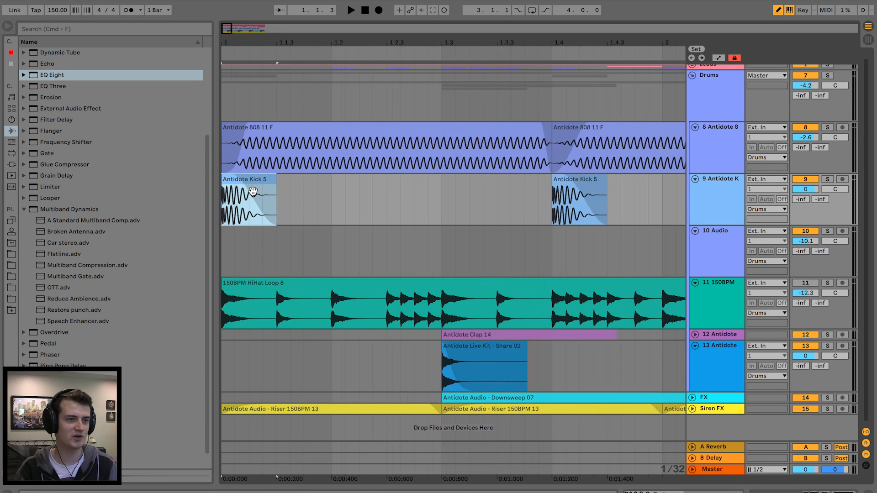
pyautogui.click(827, 179)
pyautogui.press('space')
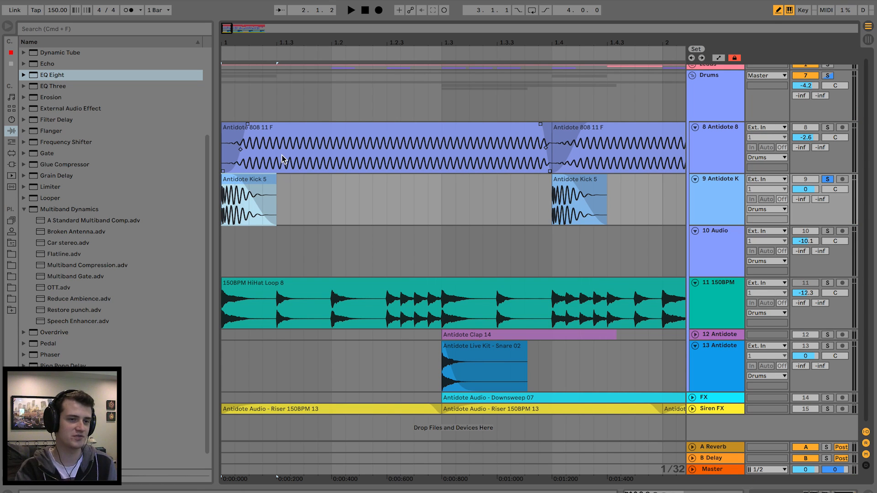
pyautogui.press('space')
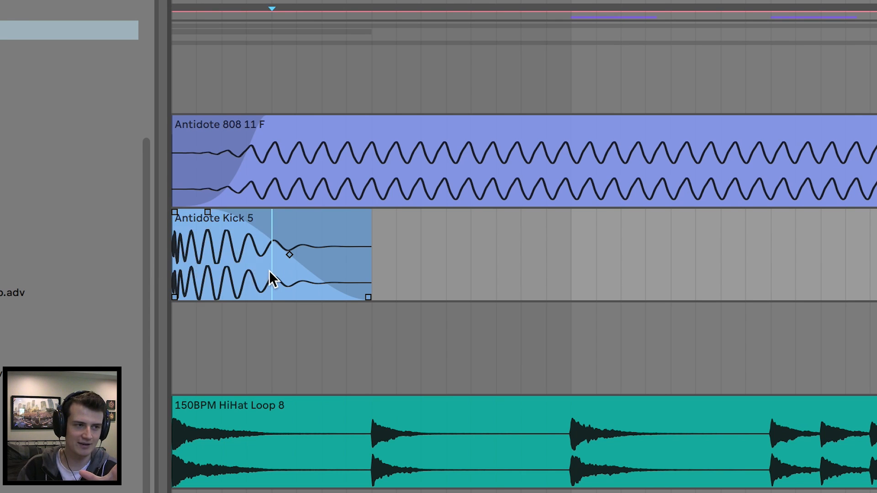
# Examine the first kick's fade-out against the 808's fade-in, and play tracks 8 and 9 soloed together.
pyautogui.click(236, 231)
pyautogui.click(262, 122)
pyautogui.click(206, 238)
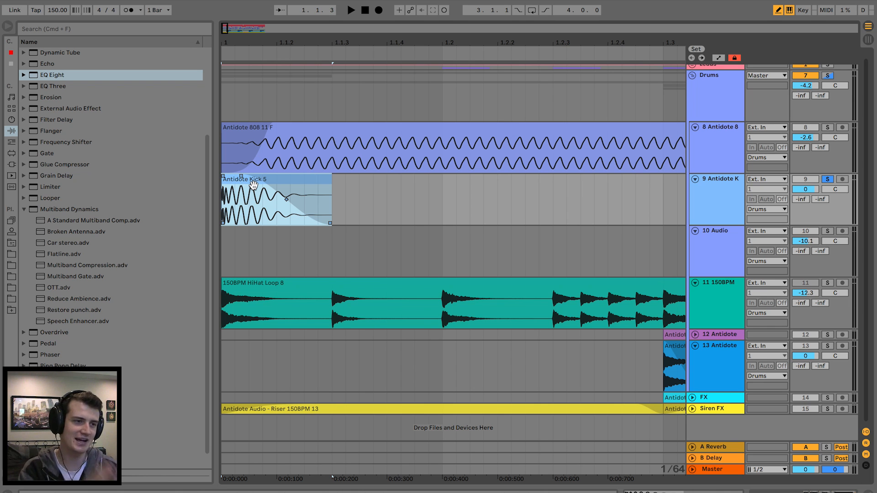
pyautogui.moveTo(352, 39); pyautogui.dragTo(250, 38)
pyautogui.hscroll(2, 509, 163)
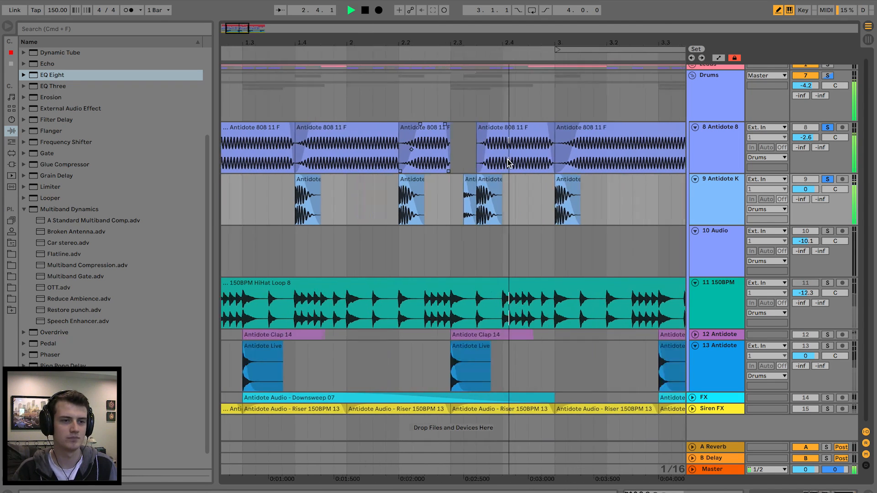
# Finish playing the kick and 808 together, select the first 808 clip, and play track 8 without the kick soloed.
pyautogui.hscroll(3, 509, 163)
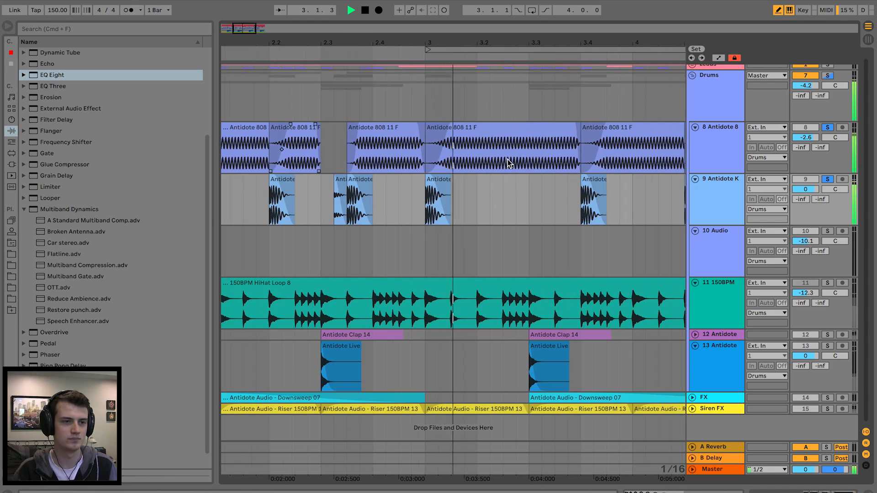
pyautogui.press('space')
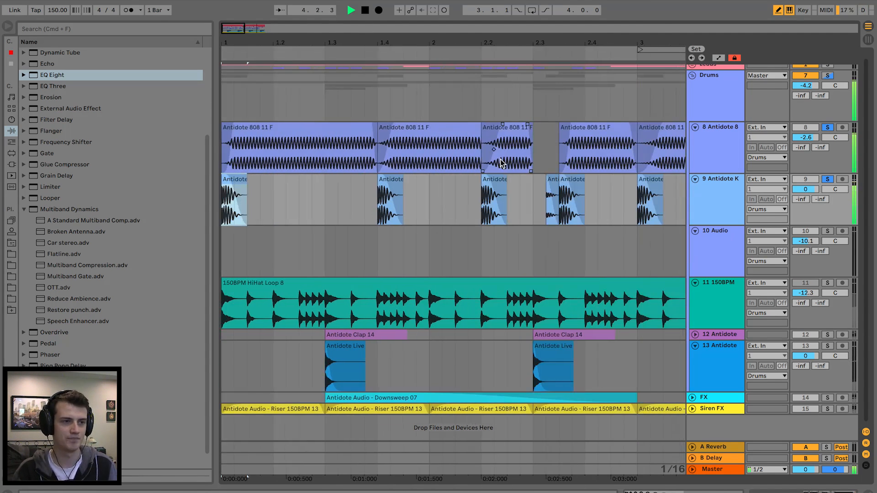
pyautogui.click(261, 142)
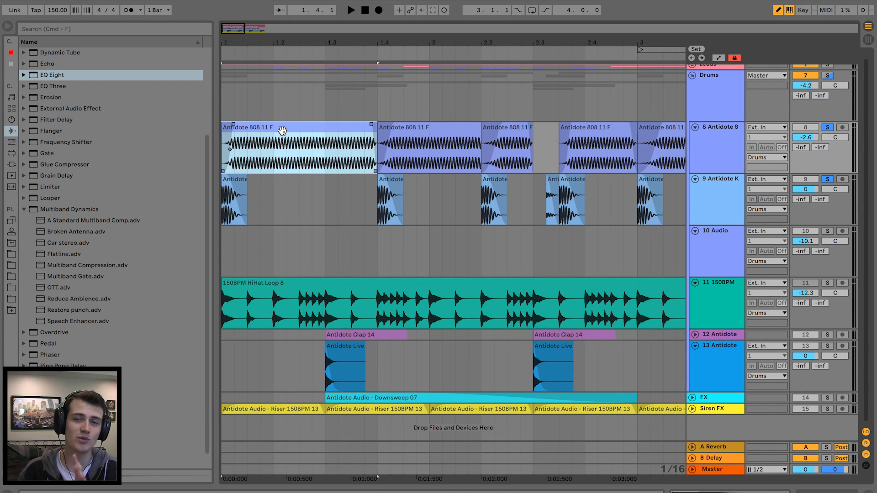
pyautogui.click(828, 128)
pyautogui.press('space')
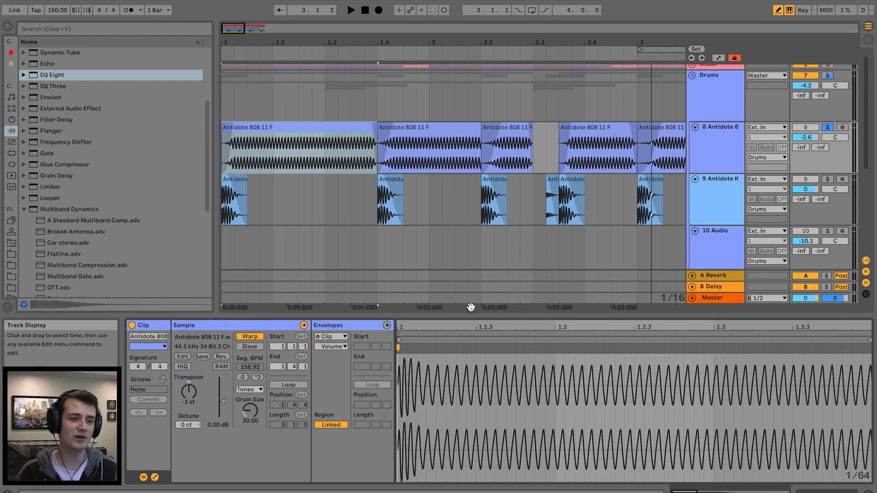
# Enlarge the first 808 clip's view, show its Transpose envelope, and bend the end down to about -15 st from around beat 1.3.
pyautogui.moveTo(470, 307); pyautogui.dragTo(477, 240)
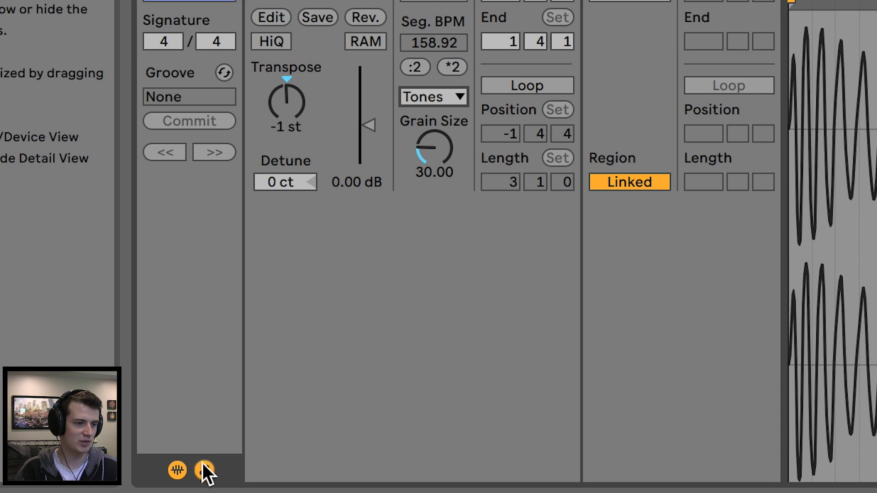
pyautogui.click(154, 478)
pyautogui.click(154, 477)
pyautogui.click(338, 270)
pyautogui.click(338, 271)
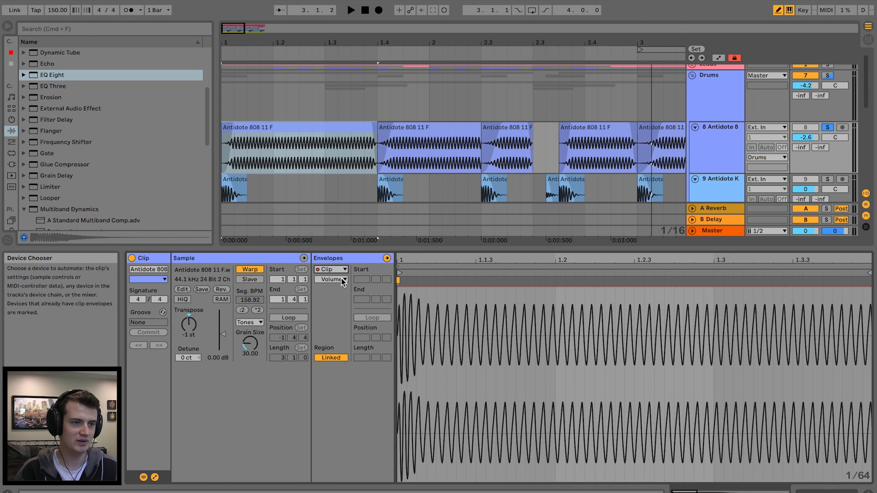
pyautogui.click(343, 279)
pyautogui.click(281, 274)
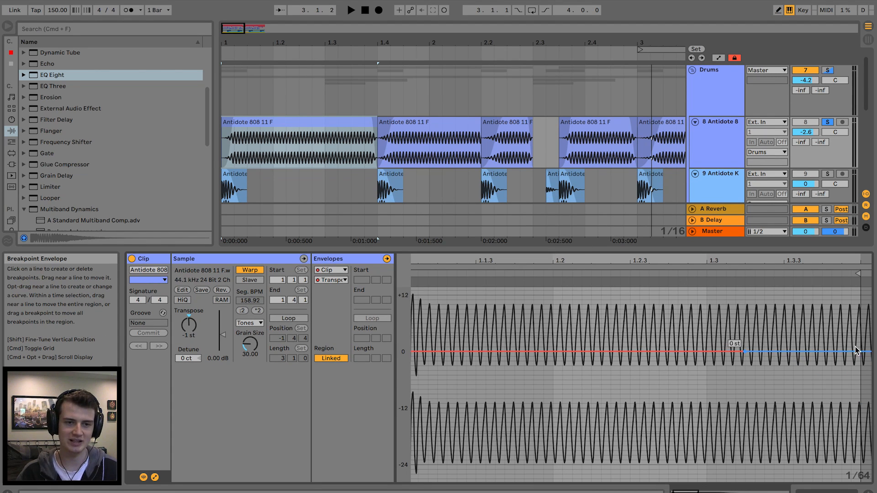
pyautogui.press('space')
pyautogui.moveTo(859, 355); pyautogui.dragTo(860, 418)
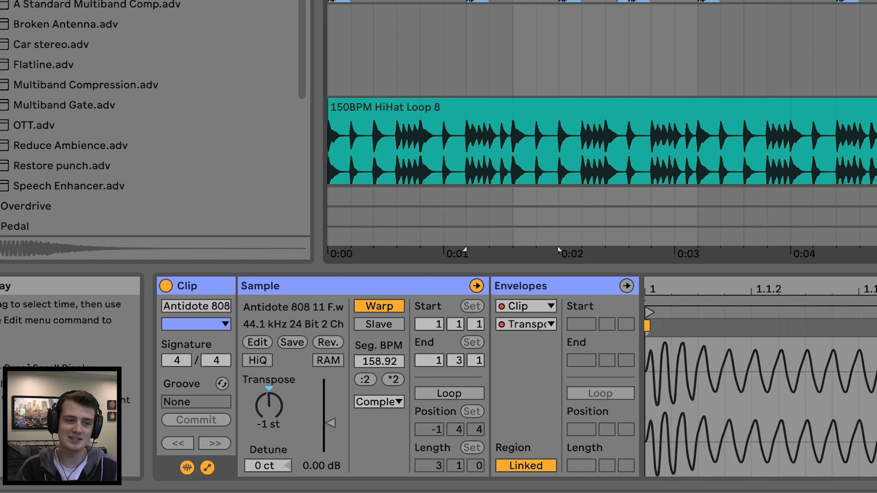
# Try the Tones warp mode on the second 808 clip and undo the change.
pyautogui.click(399, 398)
pyautogui.click(391, 429)
pyautogui.press('super+z')
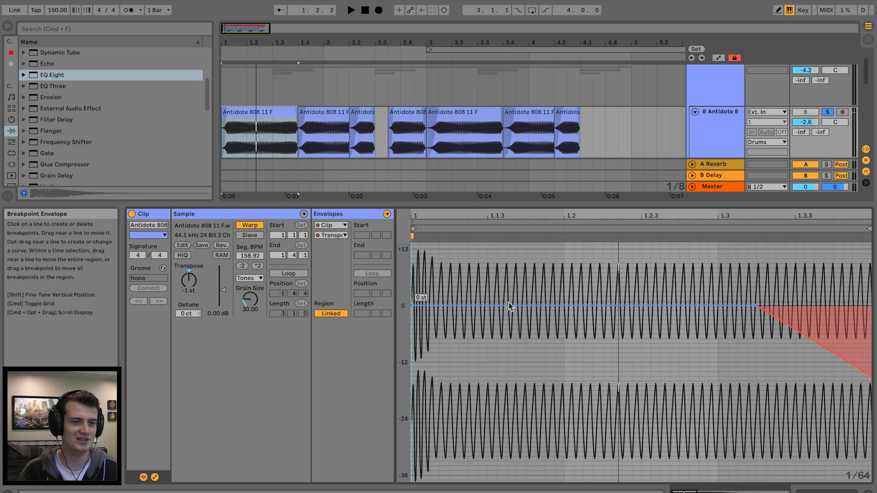
# Add a pitch peak of about +11 st near the start of the first 808's Transpose envelope and play the result.
pyautogui.click(514, 305)
pyautogui.moveTo(459, 306); pyautogui.dragTo(478, 254)
pyautogui.press('space')
pyautogui.press('space')
pyautogui.press('space')
pyautogui.press('space')
pyautogui.press('space')
# Unsolo track 8, play the bent 808 with the drums, and pull the pitch peak down below the zero line.
pyautogui.click(826, 112)
pyautogui.press('space')
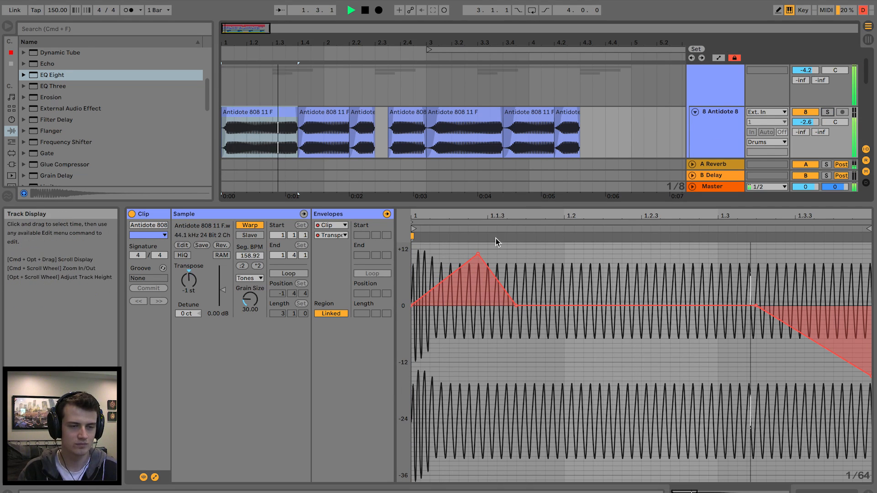
pyautogui.press('space')
pyautogui.moveTo(481, 256); pyautogui.dragTo(458, 323)
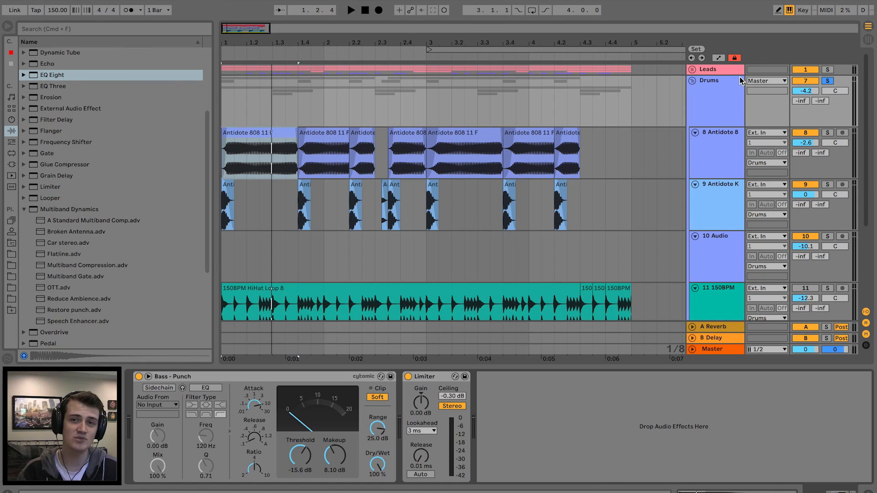
# Unfold FX track 14 and compare the full beat from bar 1 with the Downsweep 07 track deactivated and activated.
pyautogui.click(724, 89)
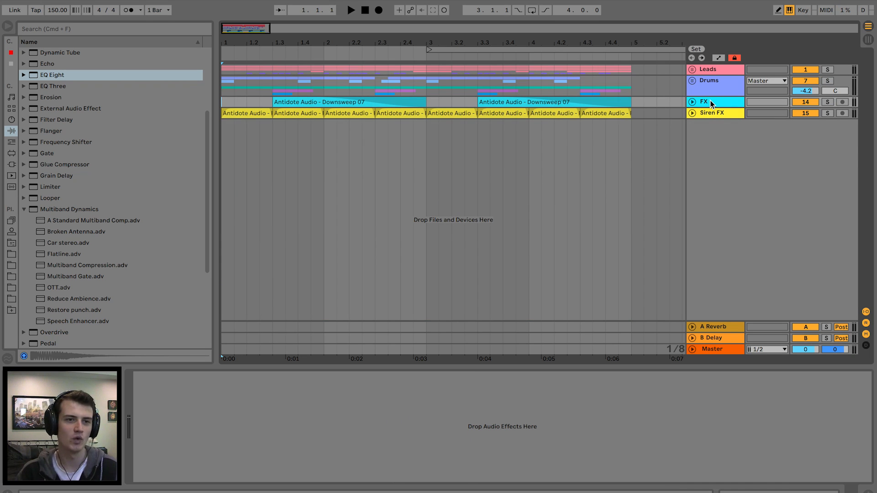
pyautogui.click(692, 102)
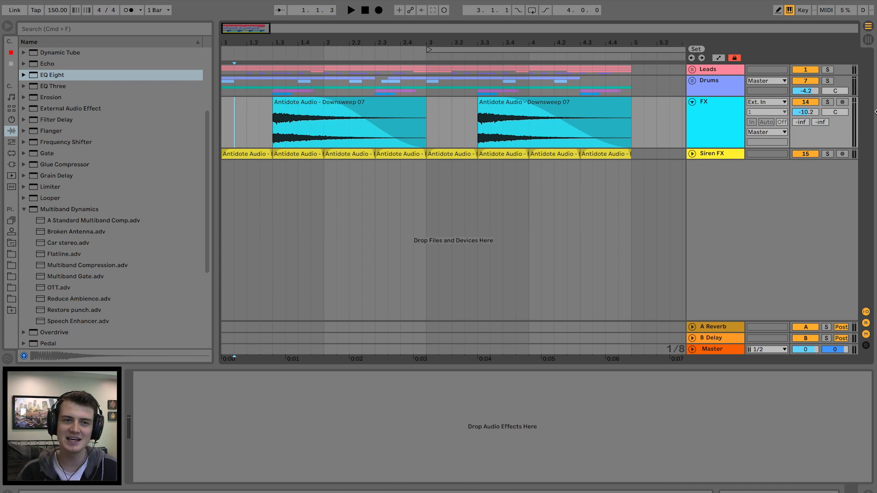
pyautogui.click(222, 112)
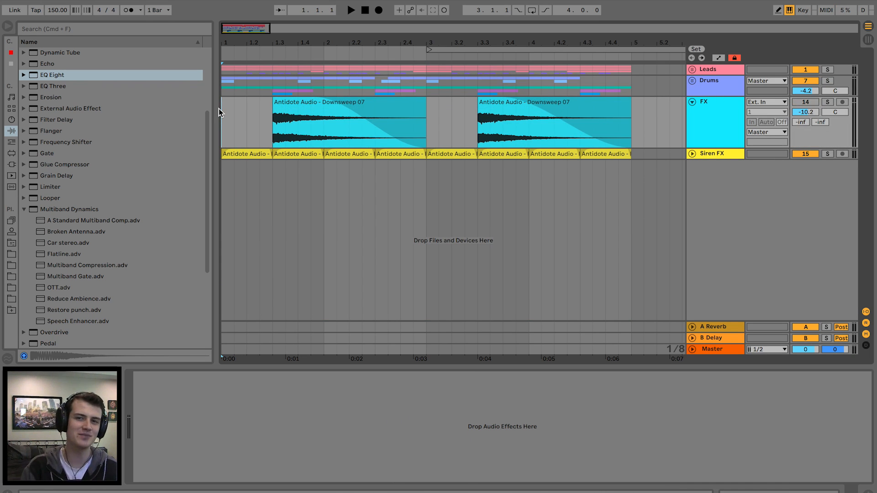
pyautogui.press('space')
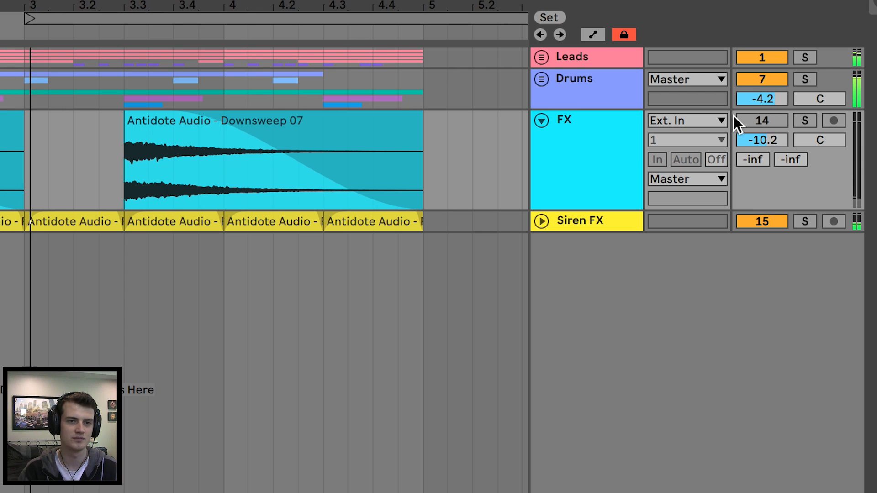
pyautogui.click(799, 101)
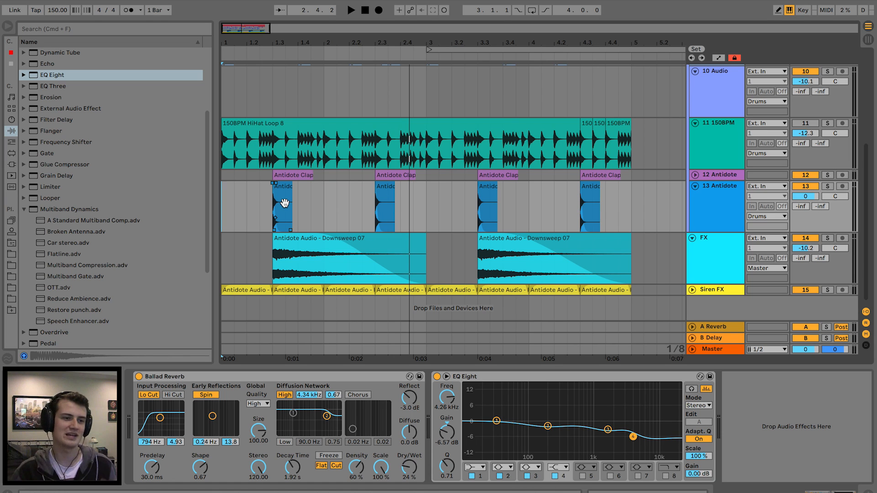
pyautogui.click(221, 212)
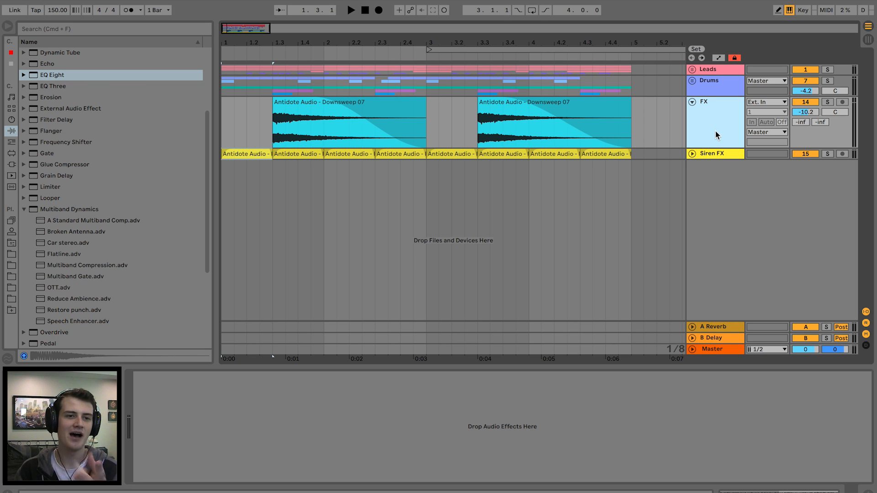
# Unfold Siren FX track 15 and play its riser clips soloed from the start.
pyautogui.click(692, 153)
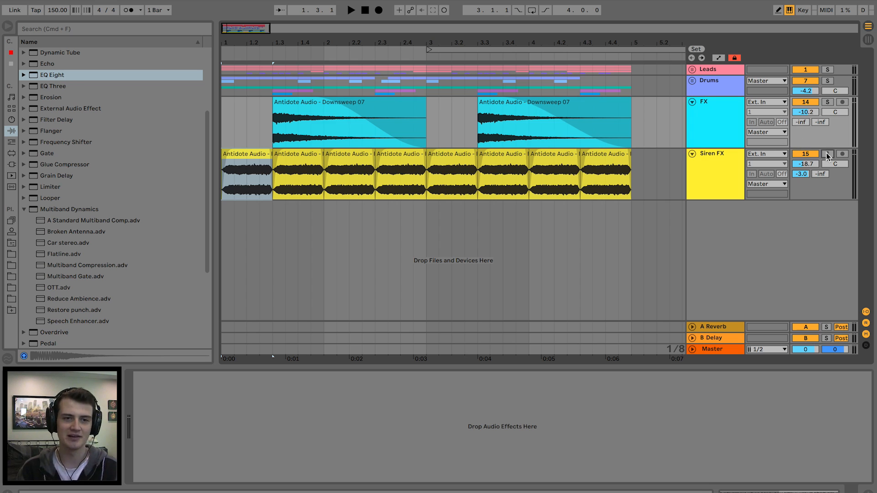
pyautogui.click(237, 167)
pyautogui.press('space')
pyautogui.press('space')
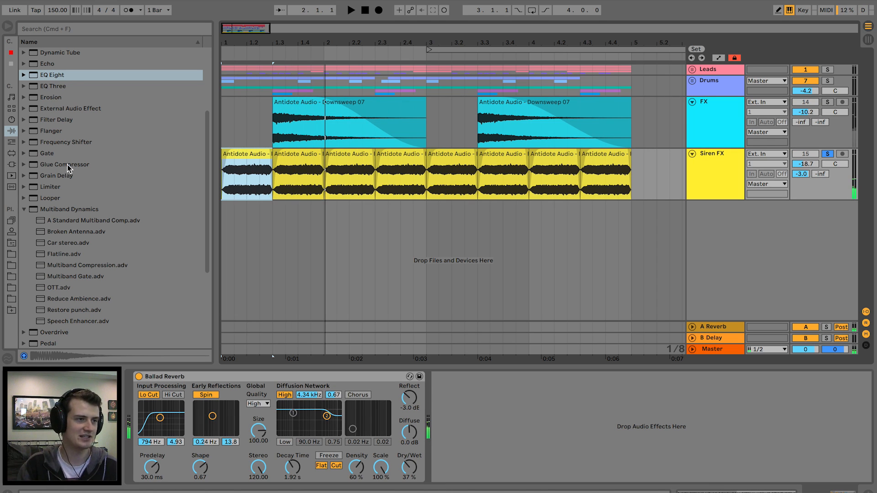
# Add EQ Three before the reverb on the Siren FX track, with GainLow at -inf dB and FreqLow at 311 Hz.
pyautogui.moveTo(51, 86); pyautogui.dragTo(129, 396)
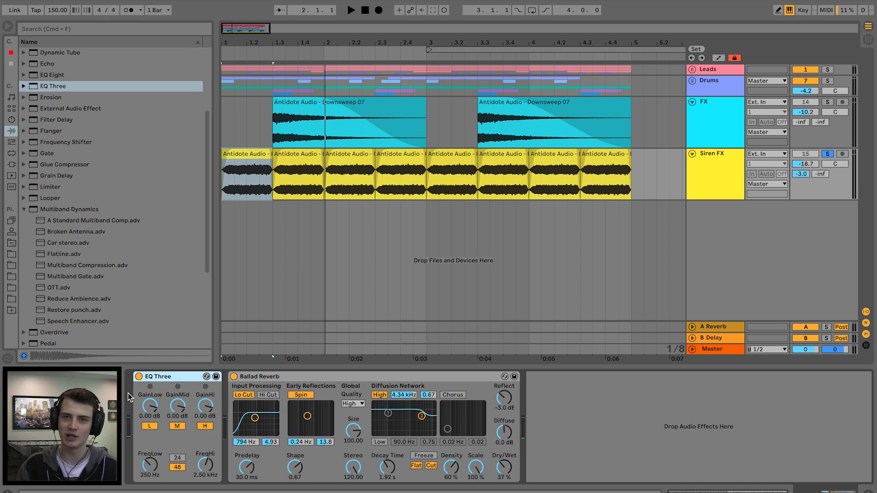
pyautogui.press('space')
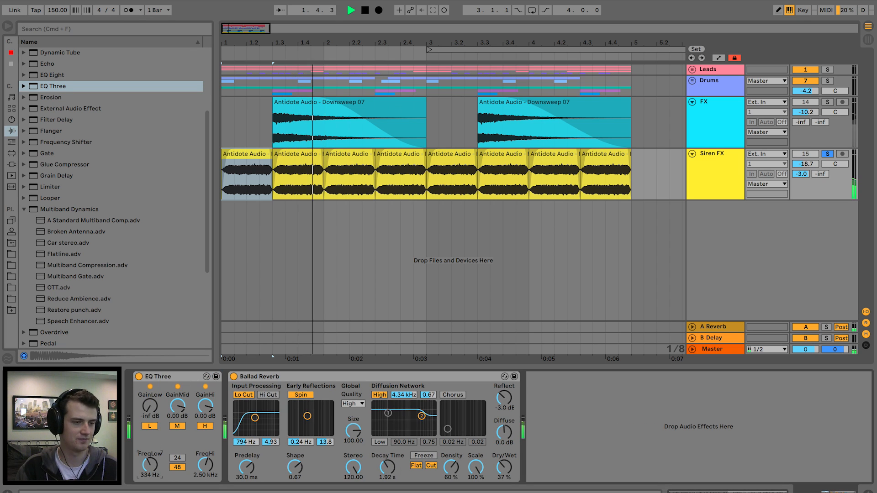
pyautogui.press('space')
# Play the Siren FX track in the full mix, raise its volume to -11.6 dB, and solo it again.
pyautogui.click(828, 154)
pyautogui.press('space')
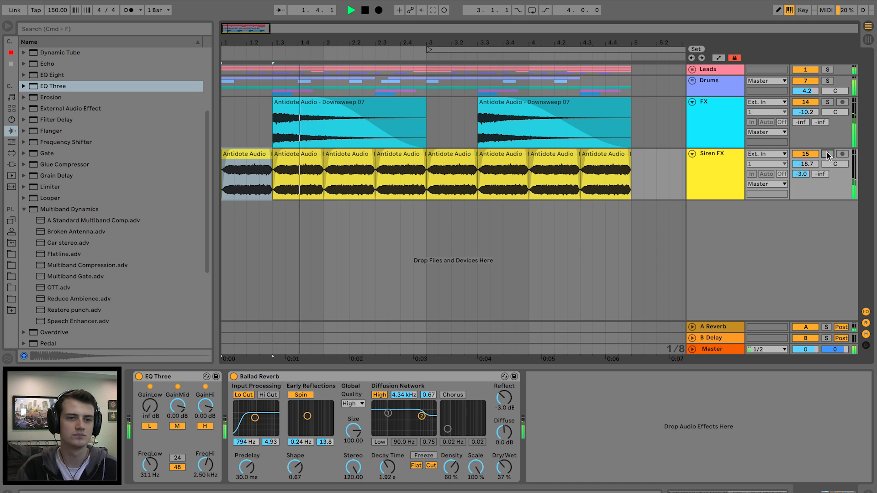
pyautogui.moveTo(808, 164)
pyautogui.mouseDown()
pyautogui.moveTo(809, 146)
pyautogui.moveTo(810, 172)
pyautogui.mouseUp()
pyautogui.press('space')
pyautogui.click(827, 153)
pyautogui.click(738, 170)
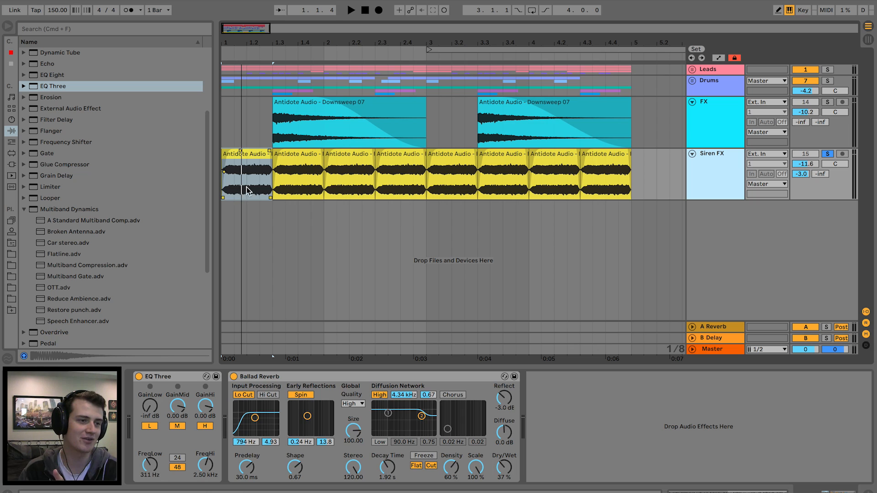
# Locate the siren's source sample, place Antidote Audio - Riser 150BPM 13.wav on a new track from bar 1, and play it soloed.
pyautogui.click(246, 190)
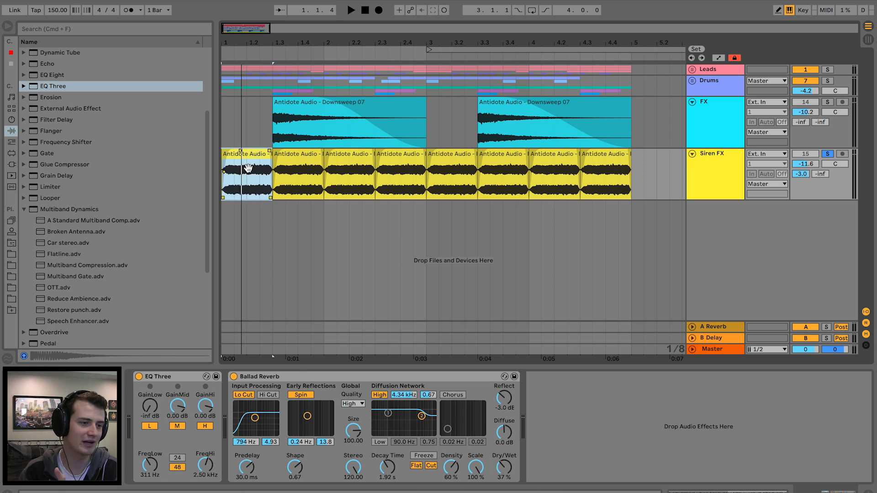
pyautogui.click(205, 394)
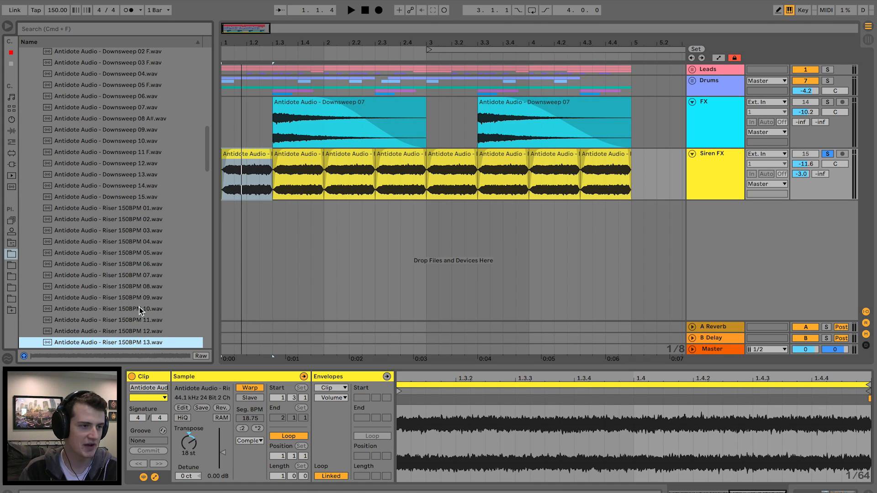
pyautogui.moveTo(133, 331); pyautogui.dragTo(225, 257)
pyautogui.moveTo(549, 43)
pyautogui.mouseDown()
pyautogui.moveTo(549, 9)
pyautogui.moveTo(548, 27)
pyautogui.mouseUp()
pyautogui.press('space')
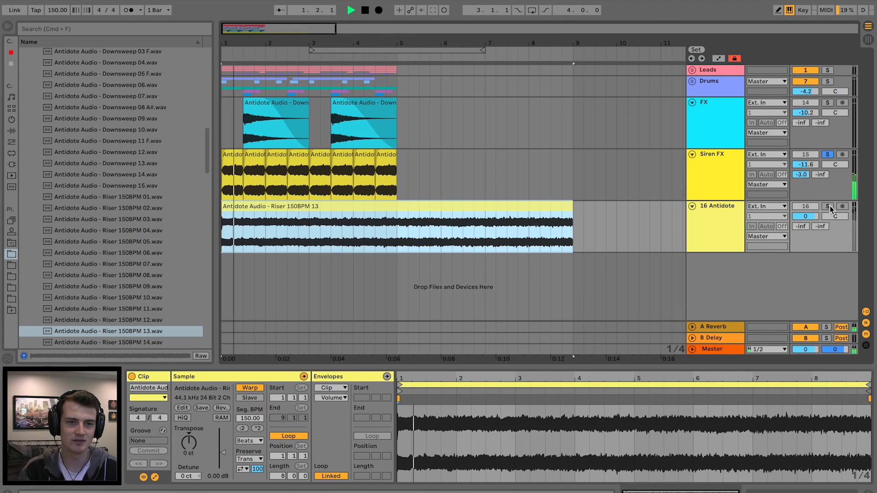
pyautogui.click(828, 206)
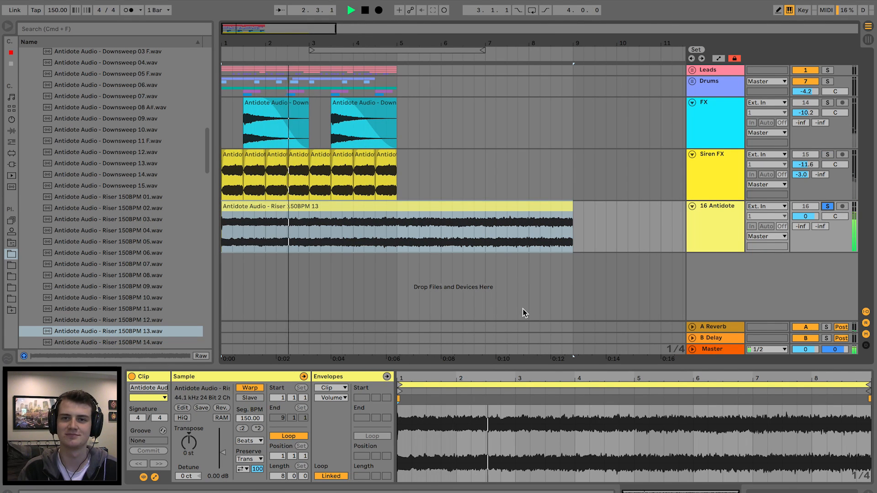
pyautogui.press('space')
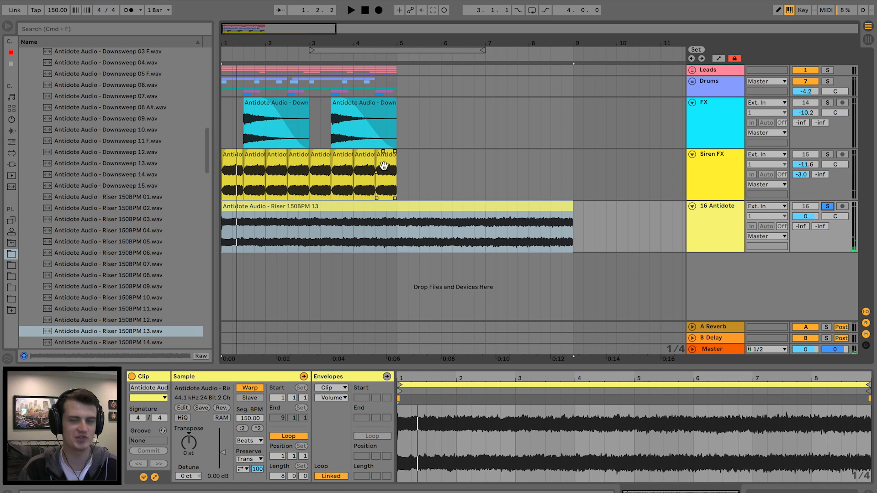
# Set the new riser clip's warp mode to Complex, halve its segment BPM repeatedly to 18.75, and play it.
pyautogui.click(299, 209)
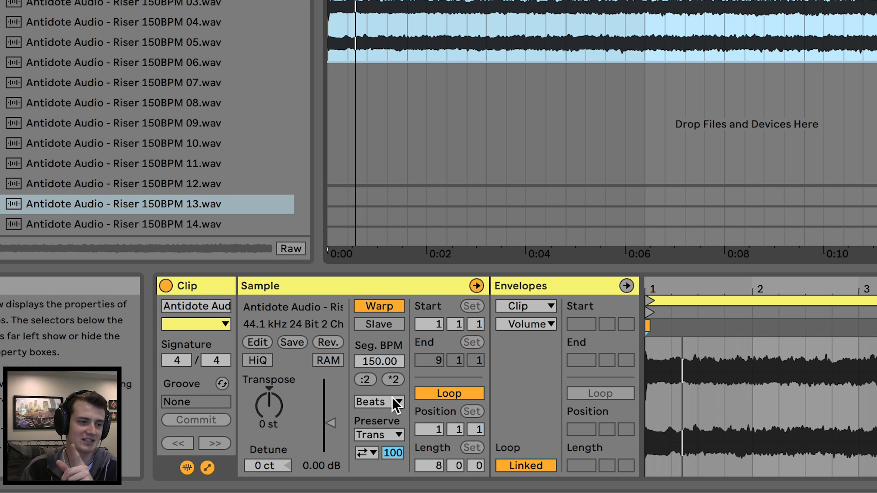
pyautogui.click(258, 441)
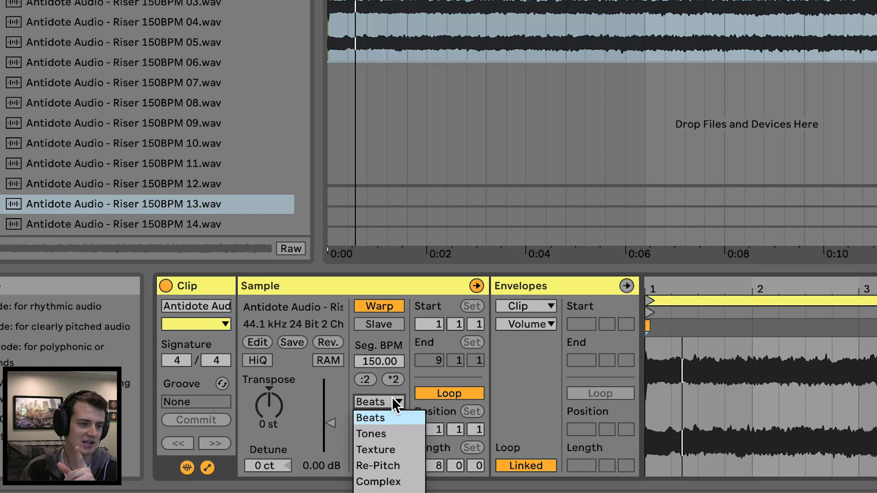
pyautogui.click(406, 482)
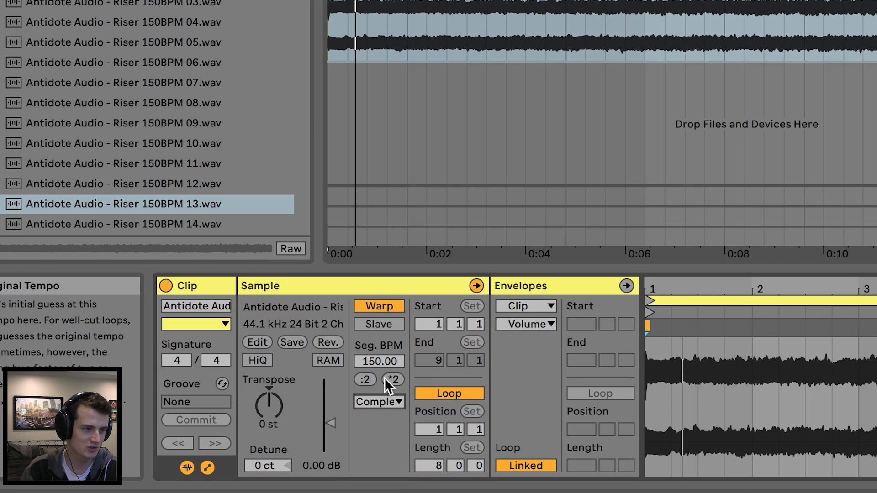
pyautogui.click(360, 379)
pyautogui.click(359, 379)
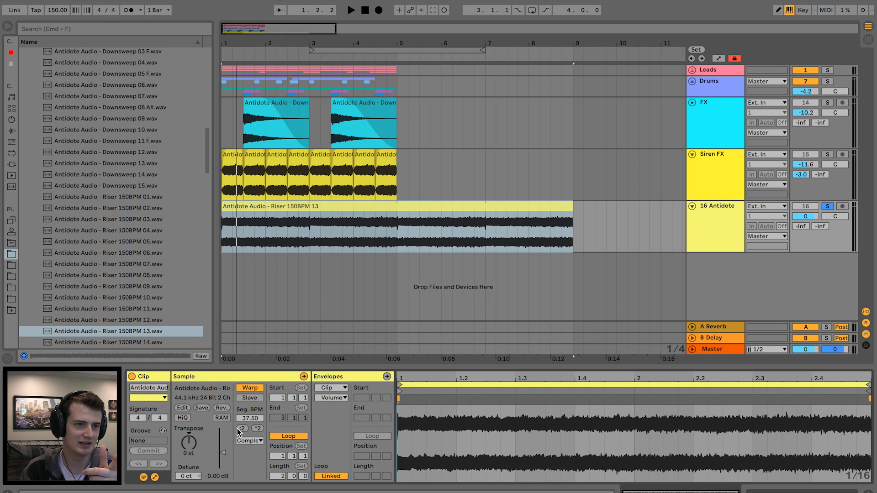
pyautogui.click(241, 428)
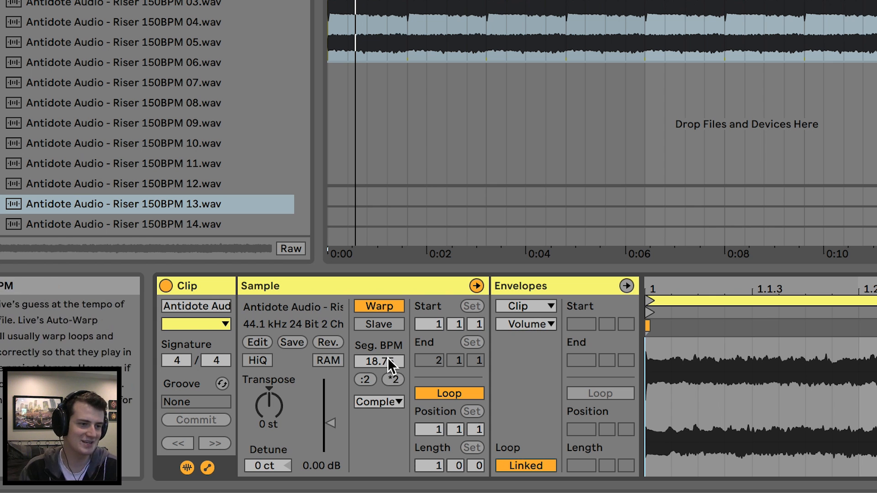
pyautogui.press('space')
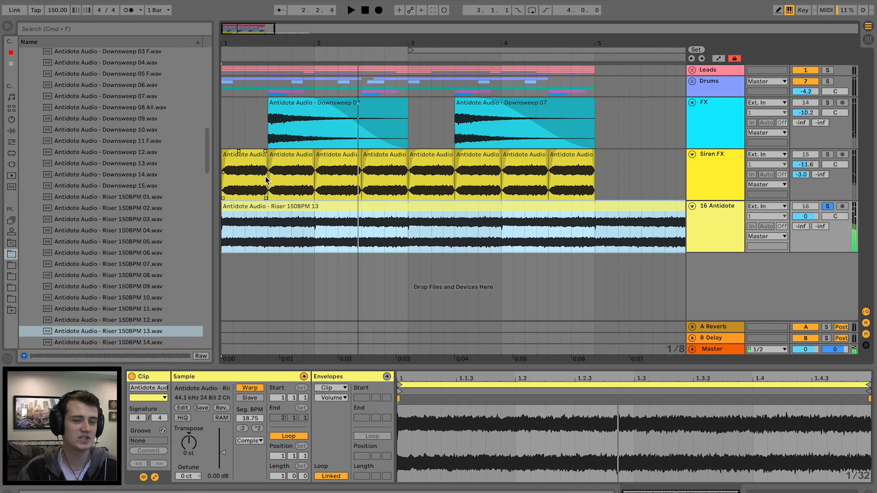
pyautogui.press('space')
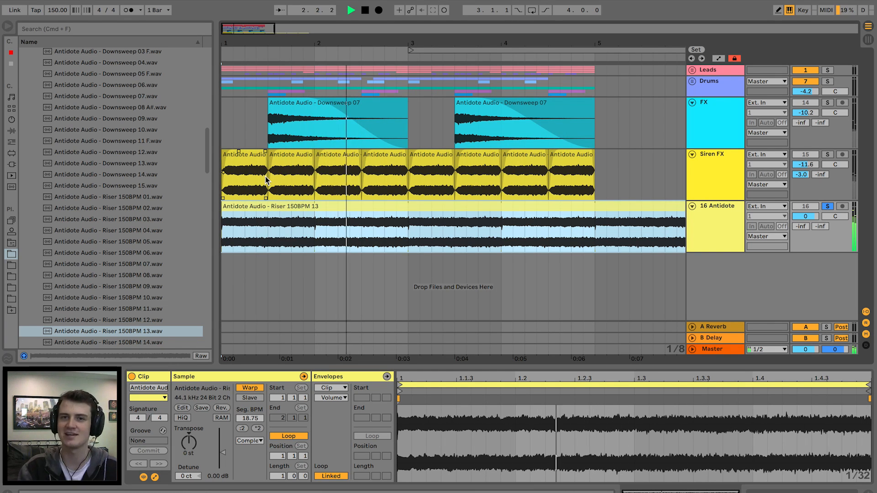
# Trim the new riser clip to the second half of bar 1 by splitting it at bar 2 and beat 1.3 and deleting the rest.
pyautogui.press('space')
pyautogui.click(314, 225)
pyautogui.press('super+e')
pyautogui.press('Delete')
pyautogui.click(280, 215)
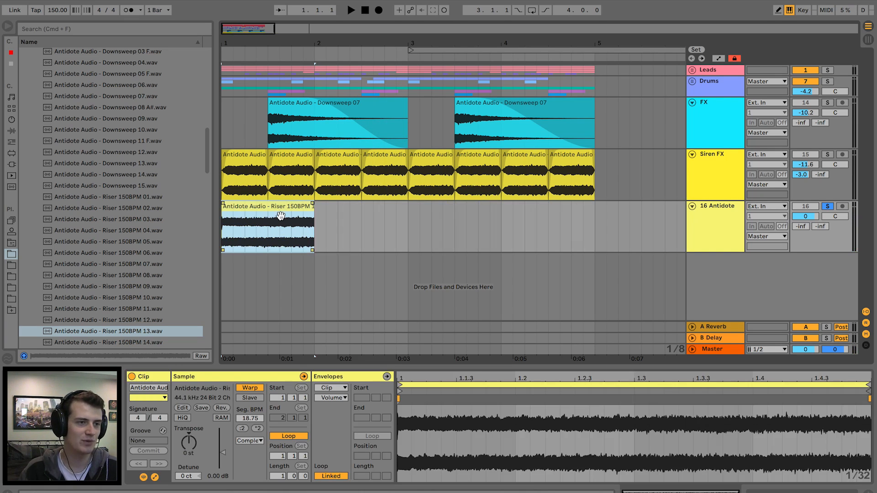
pyautogui.click(269, 238)
pyautogui.press('super+e')
pyautogui.click(247, 214)
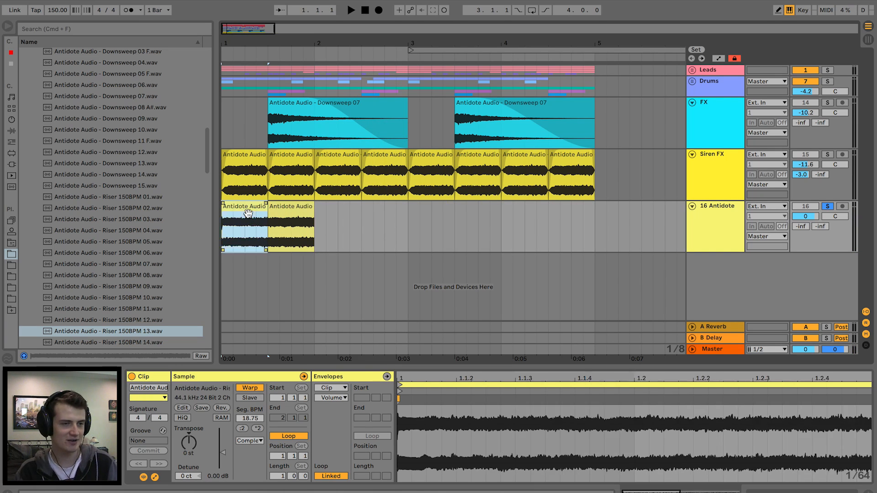
pyautogui.press('Delete')
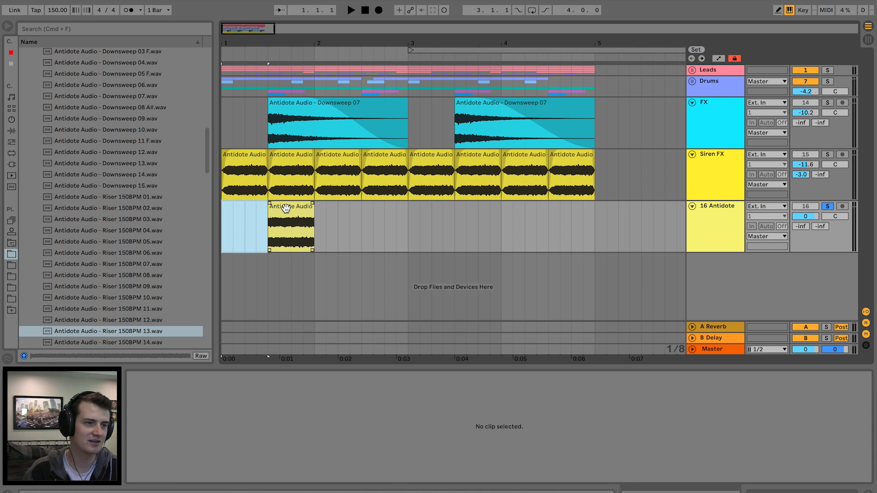
# Play the remaining half-bar riser clip and give it short fades at its start and end.
pyautogui.click(286, 209)
pyautogui.press('space')
pyautogui.click(276, 208)
pyautogui.press('space')
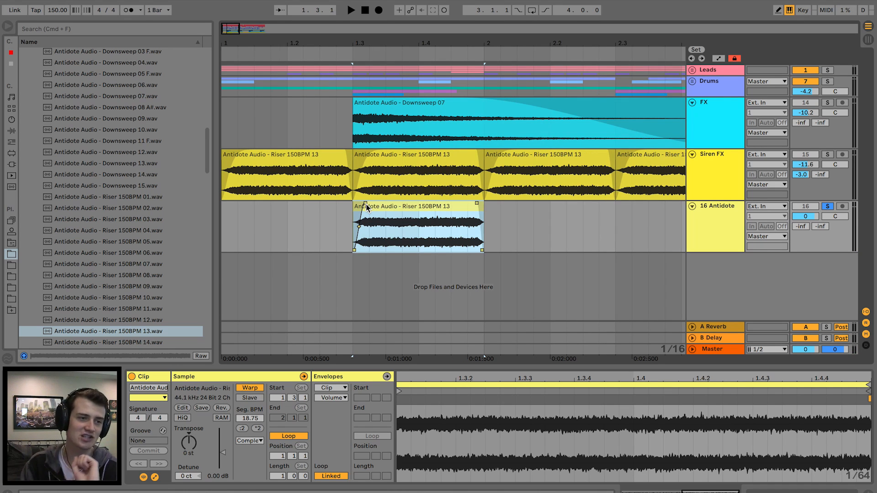
pyautogui.moveTo(366, 205); pyautogui.dragTo(360, 207)
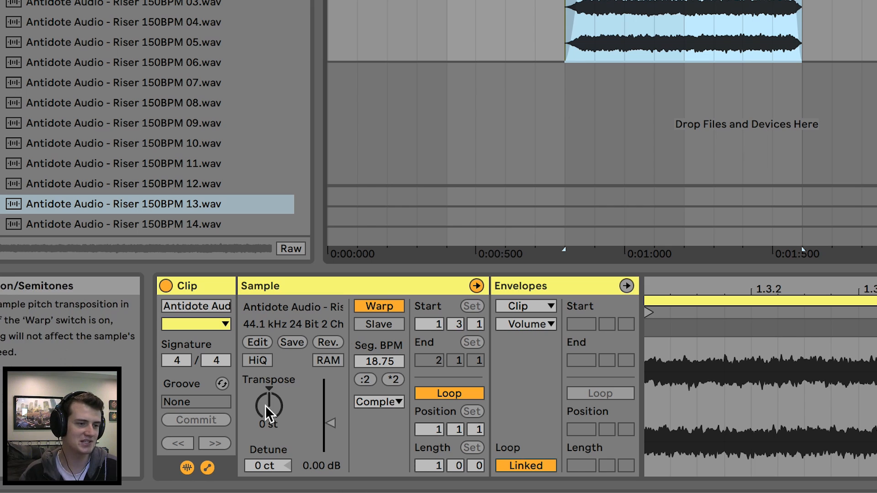
# Transpose the new riser clip up to match the 18 st of the Siren FX clip above it, and listen to it looped from beat 1.3.
pyautogui.moveTo(188, 442); pyautogui.dragTo(190, 442)
pyautogui.click(393, 157)
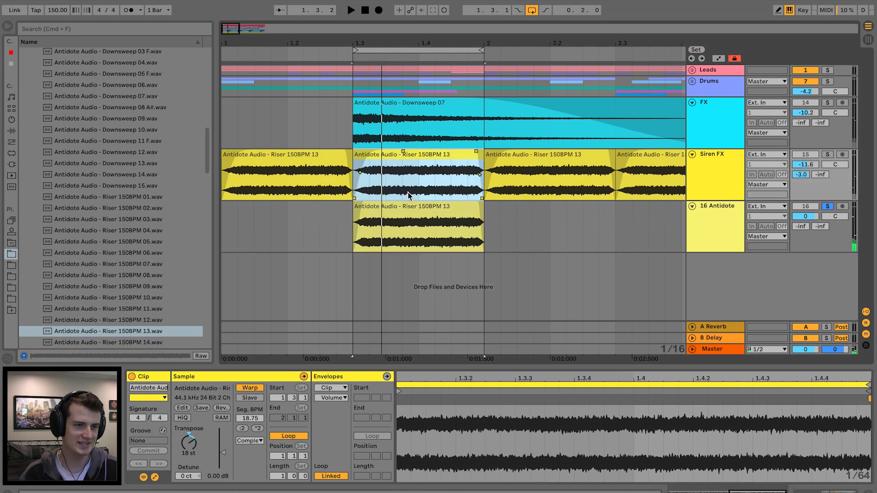
pyautogui.click(402, 206)
pyautogui.moveTo(189, 447); pyautogui.dragTo(189, 448)
pyautogui.press('space')
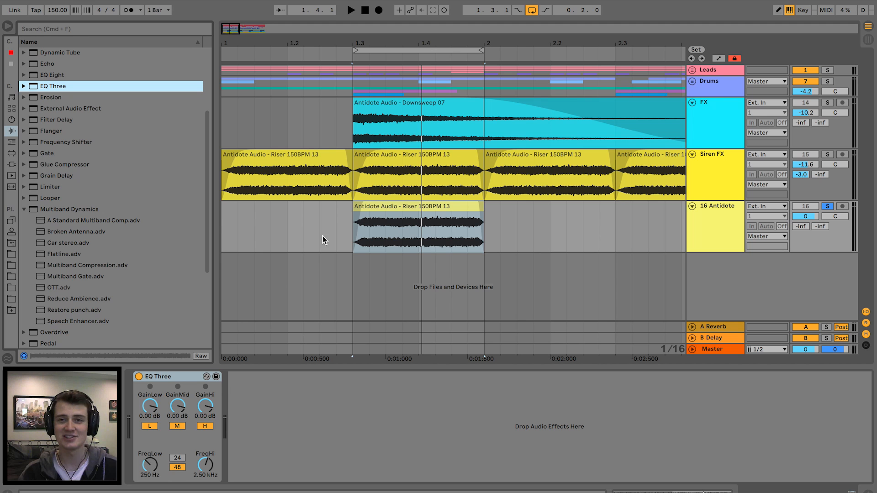
# On the new riser track, set EQ Three's GainLow to -inf dB and FreqLow to 416 Hz, and add a Reverb after it.
pyautogui.click(134, 427)
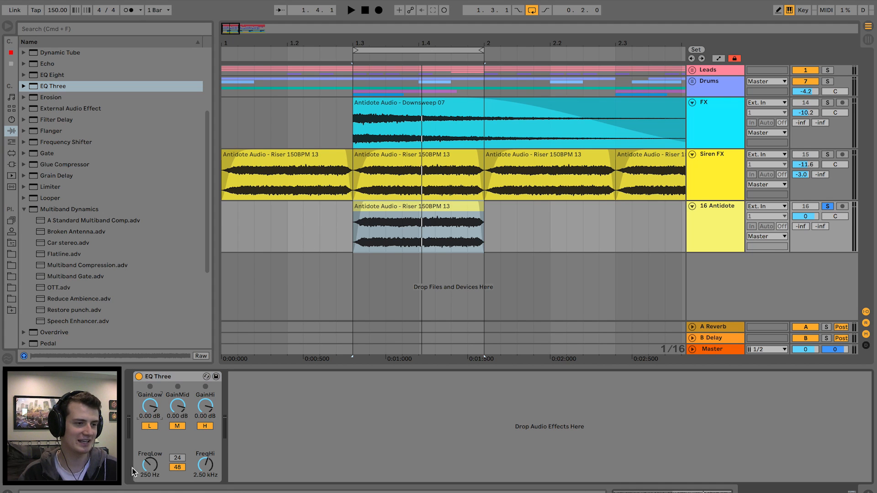
pyautogui.scroll(-6, 71, 263)
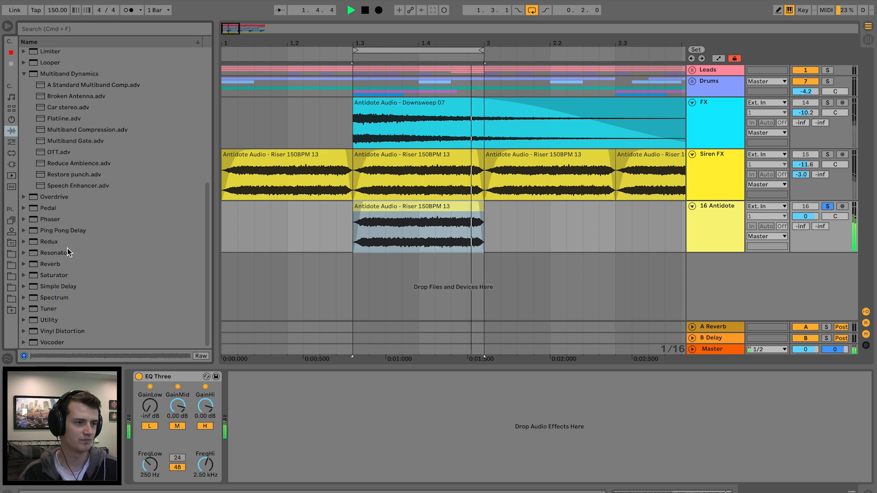
pyautogui.moveTo(55, 264); pyautogui.dragTo(426, 218)
pyautogui.press('space')
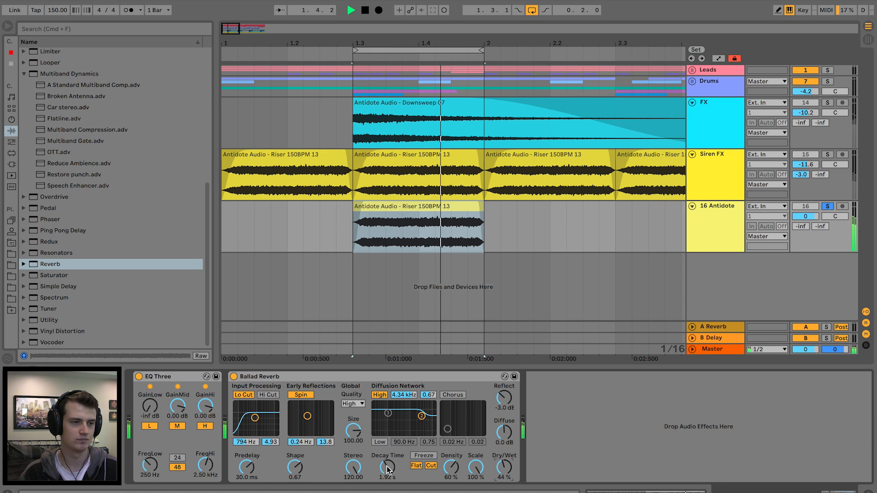
pyautogui.moveTo(149, 465); pyautogui.dragTo(150, 457)
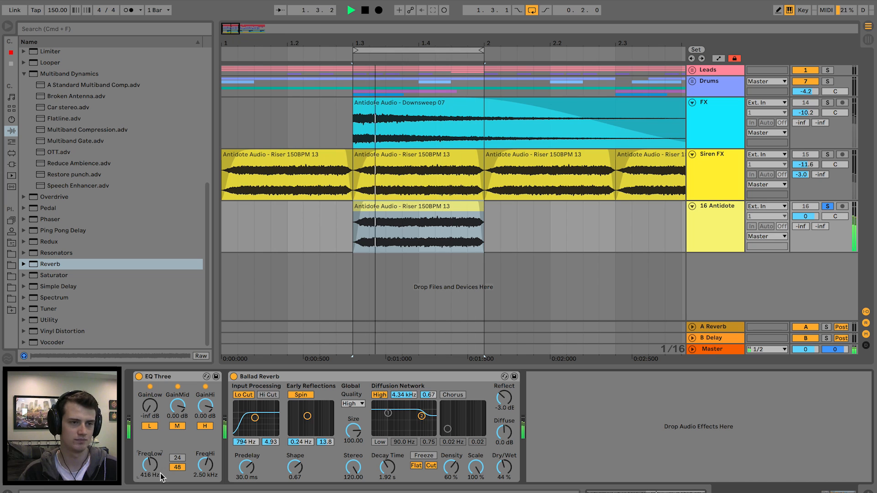
# Repeat the half-bar riser clip from bar 1 to bar 5 at -6.6 dB, and compare the mix with the new track on and off.
pyautogui.moveTo(452, 42); pyautogui.dragTo(352, 42)
pyautogui.press('space')
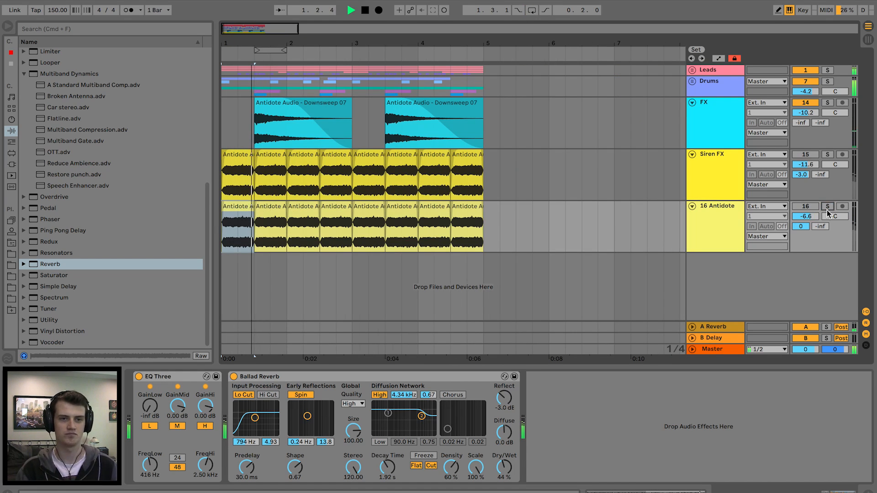
pyautogui.click(805, 207)
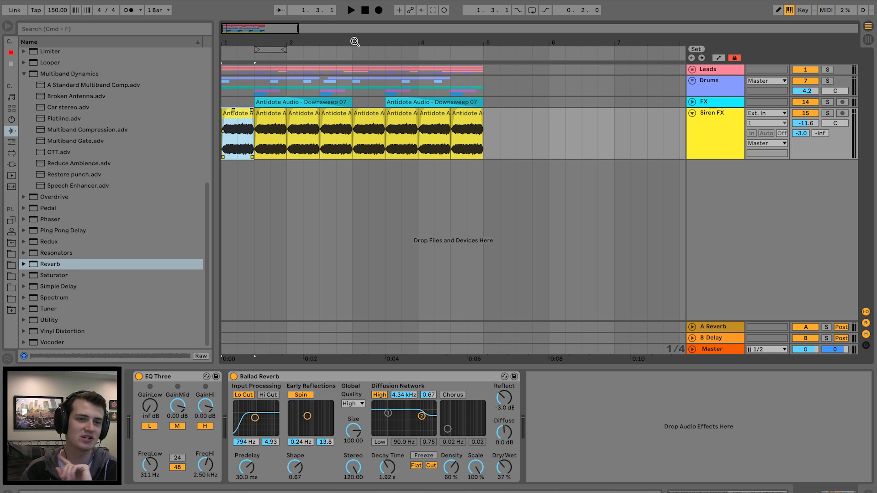
# Solo the Antidote Hard Snare track in the Leads group and play its snare layer.
pyautogui.scroll(-3, 552, 215)
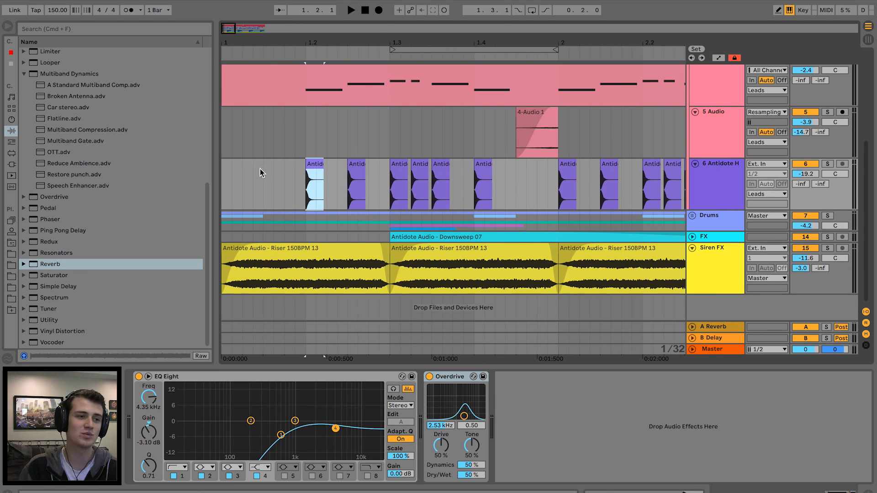
pyautogui.moveTo(334, 46); pyautogui.dragTo(316, 78)
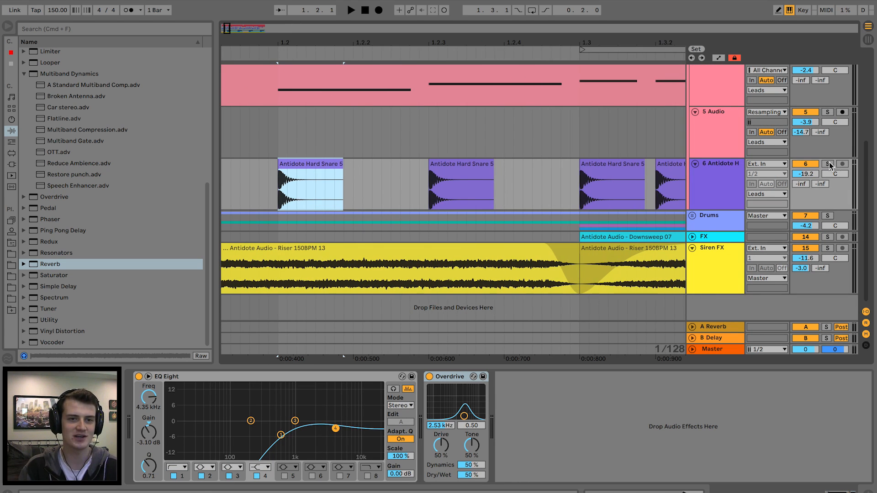
pyautogui.click(827, 164)
pyautogui.press('space')
pyautogui.moveTo(561, 43); pyautogui.dragTo(283, 43)
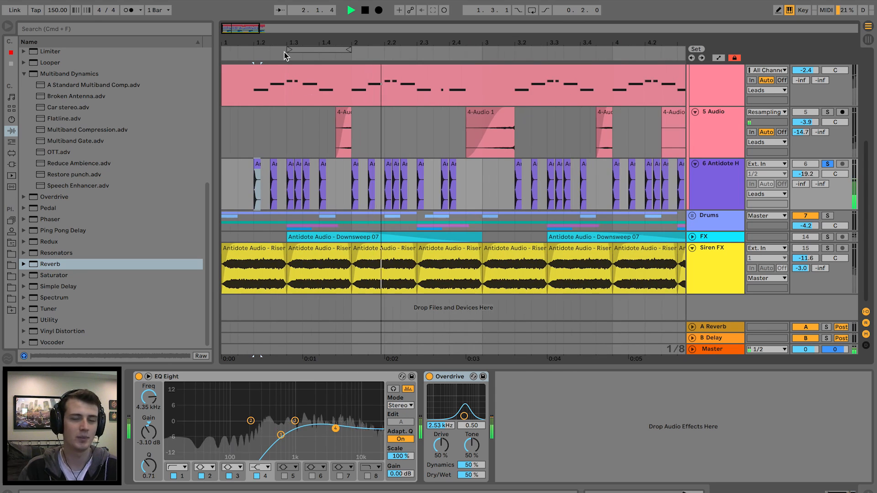
pyautogui.press('space')
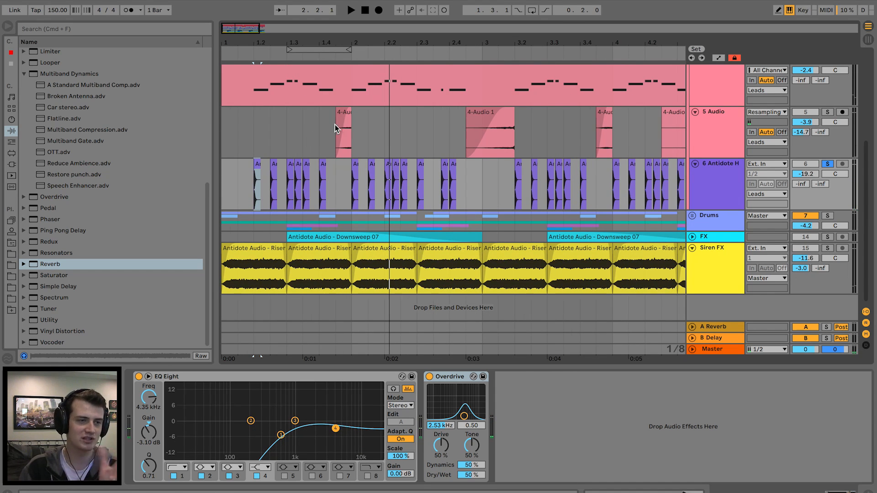
# Solo track 5 Audio in the Leads group, play its resampled clips, and return to the full mix.
pyautogui.click(342, 128)
pyautogui.click(828, 112)
pyautogui.press('space')
pyautogui.click(495, 123)
pyautogui.press('space')
pyautogui.press('space')
pyautogui.hscroll(3, 493, 129)
pyautogui.scroll(-5, 497, 129)
pyautogui.press('space')
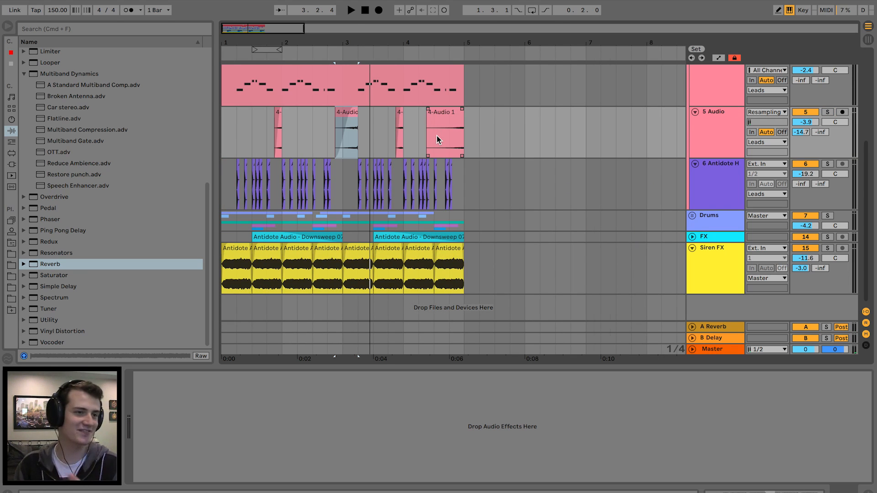
# Collapse the Leads group, expand the Drums group, and examine the first 808 and kick clips at bar 1.
pyautogui.scroll(5, 437, 137)
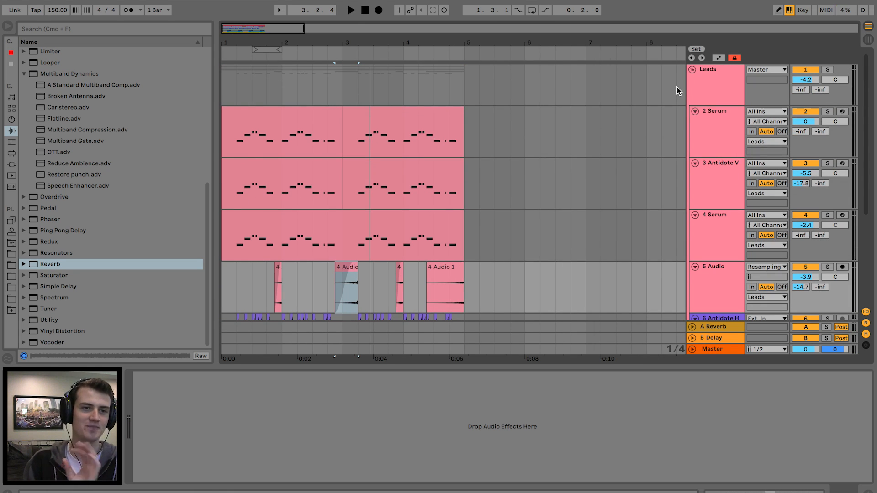
pyautogui.click(693, 71)
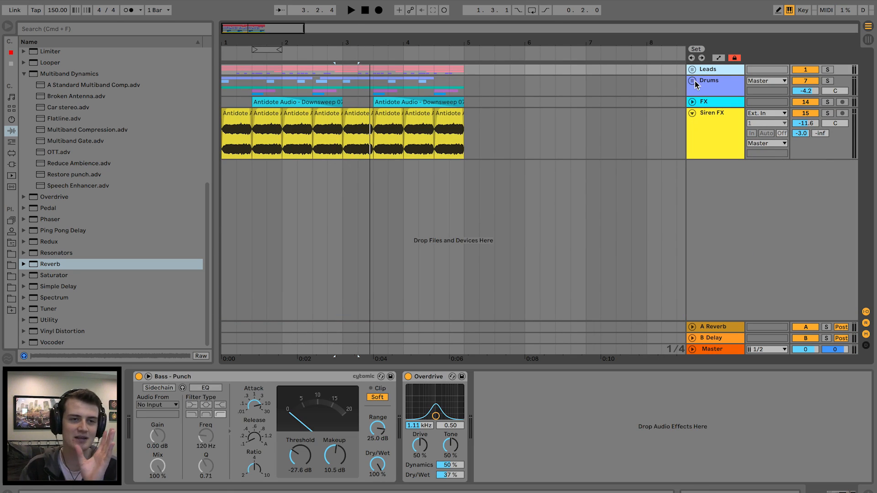
pyautogui.click(695, 87)
pyautogui.scroll(-2, 596, 129)
pyautogui.scroll(-1, 594, 125)
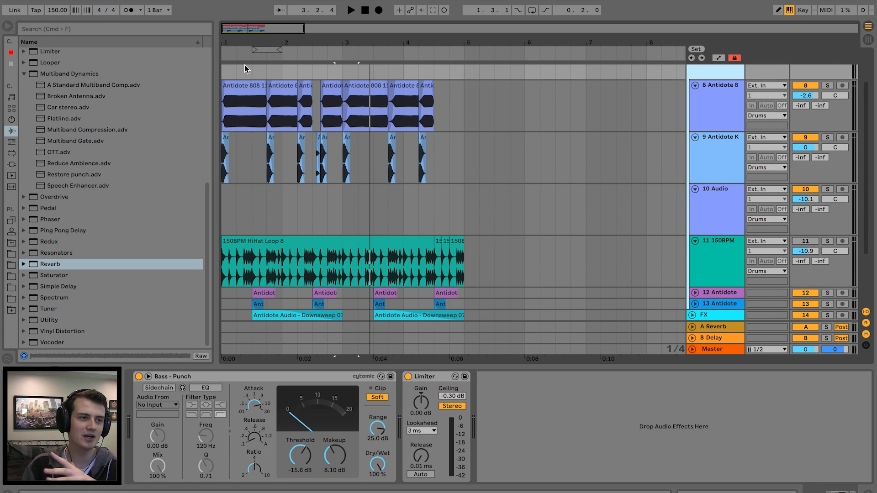
pyautogui.moveTo(222, 43); pyautogui.dragTo(224, 137)
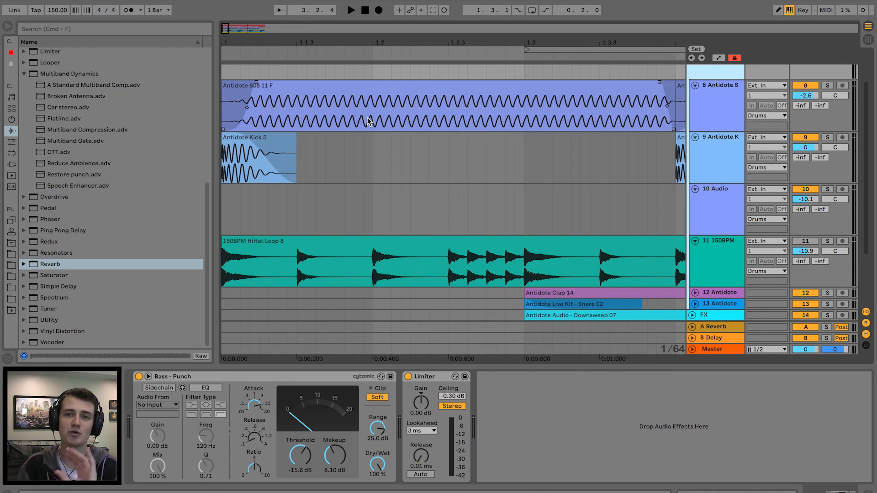
pyautogui.click(263, 149)
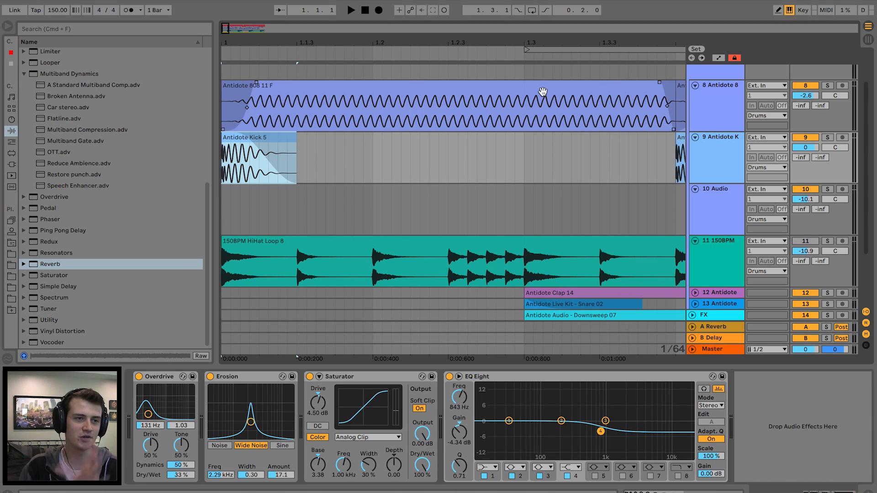
# Open the first Antidote 808 11 F clip to show its transpose envelope, and play the soloed 808 from beat 1.2.
pyautogui.doubleClick(542, 89)
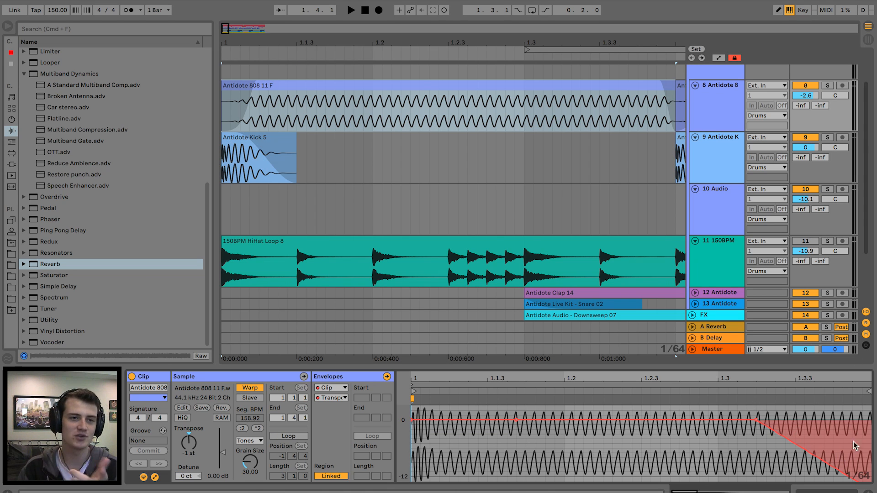
pyautogui.click(826, 86)
pyautogui.click(379, 121)
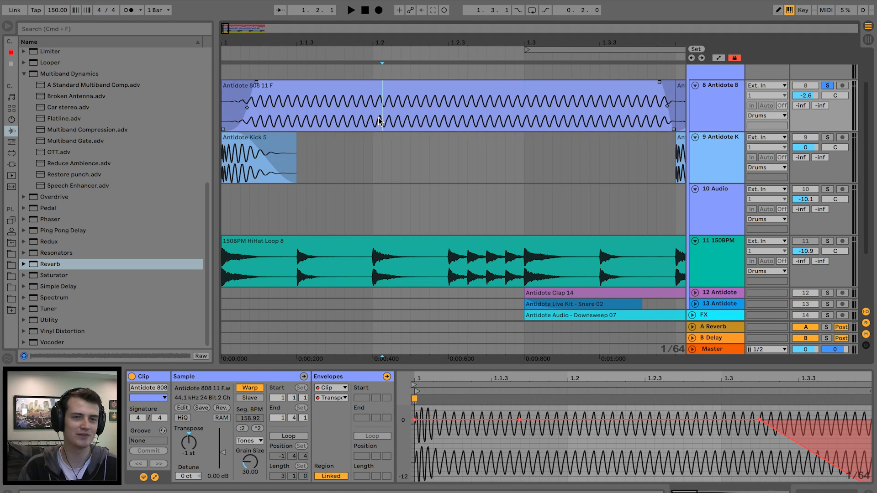
pyautogui.press('space')
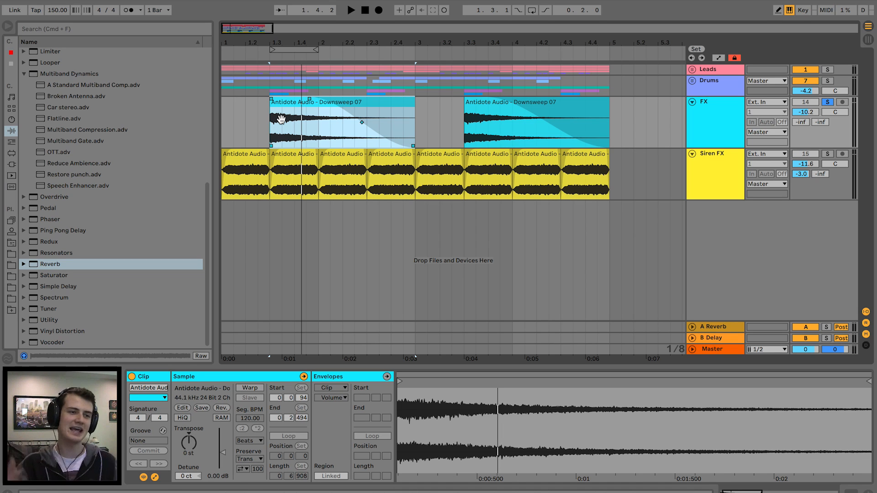
# Play the soloed Downsweep 07 clip, and bring Siren FX back into the full mix at -11.5 dB.
pyautogui.press('space')
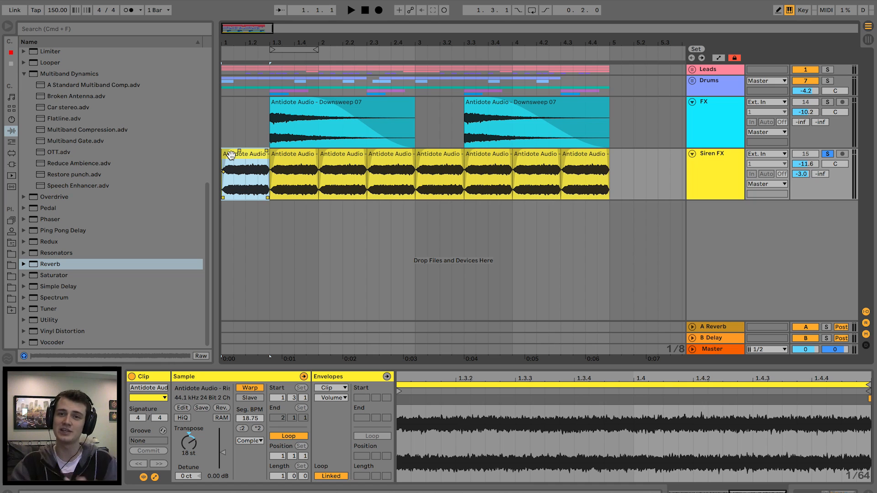
pyautogui.click(827, 153)
pyautogui.press('space')
pyautogui.moveTo(807, 163); pyautogui.dragTo(808, 167)
pyautogui.click(342, 156)
pyautogui.press('space')
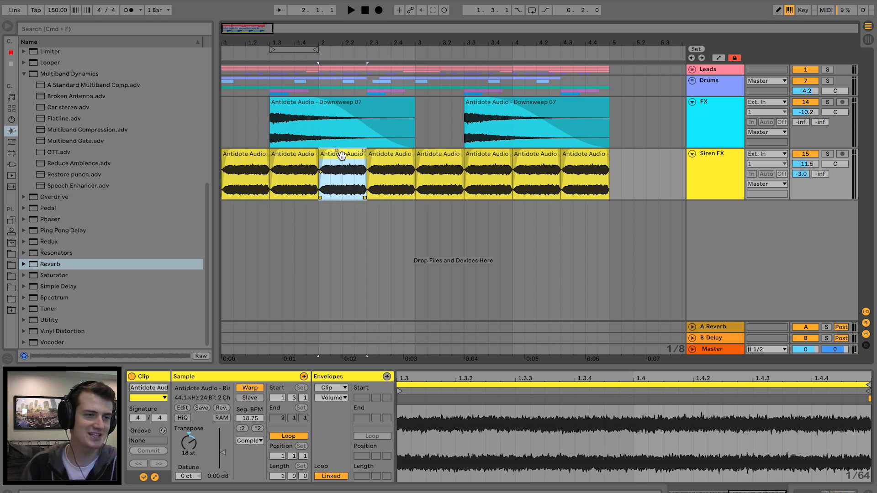